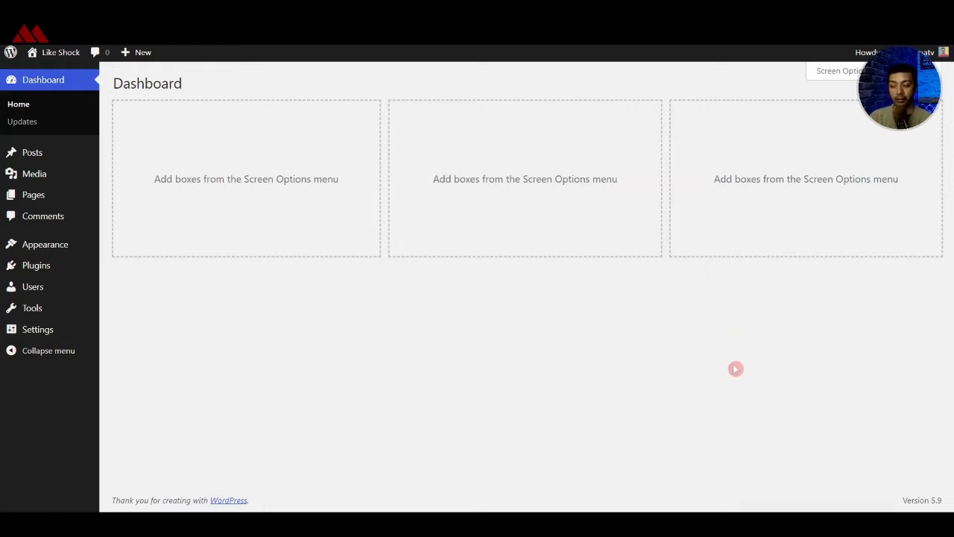
# Find the Kadence theme in the theme directory, install it and activate it.
pyautogui.moveTo(32, 246)
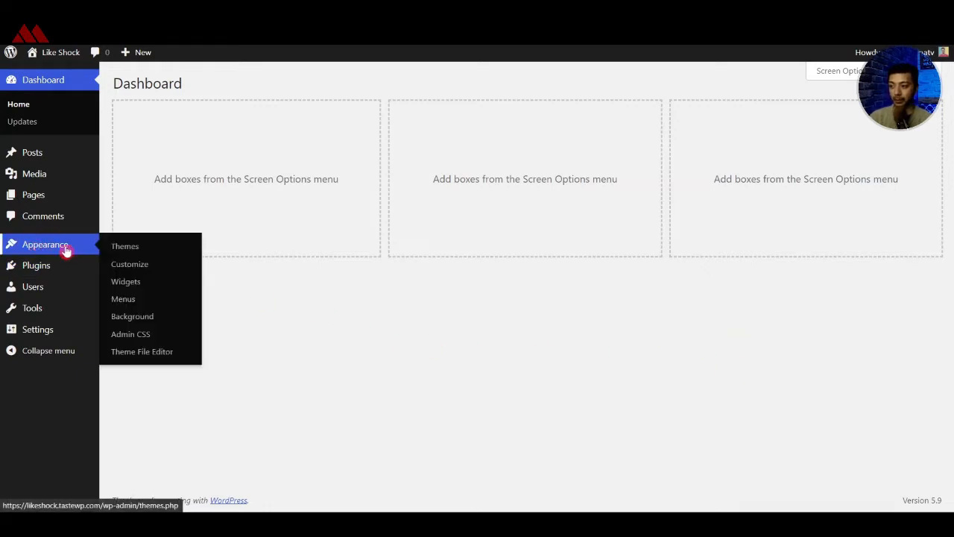
pyautogui.click(129, 244)
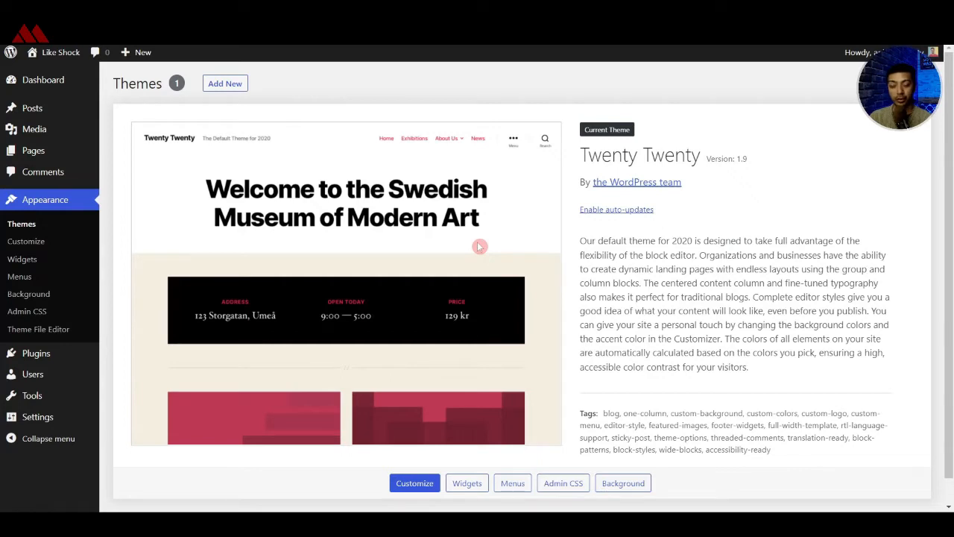
pyautogui.click(228, 84)
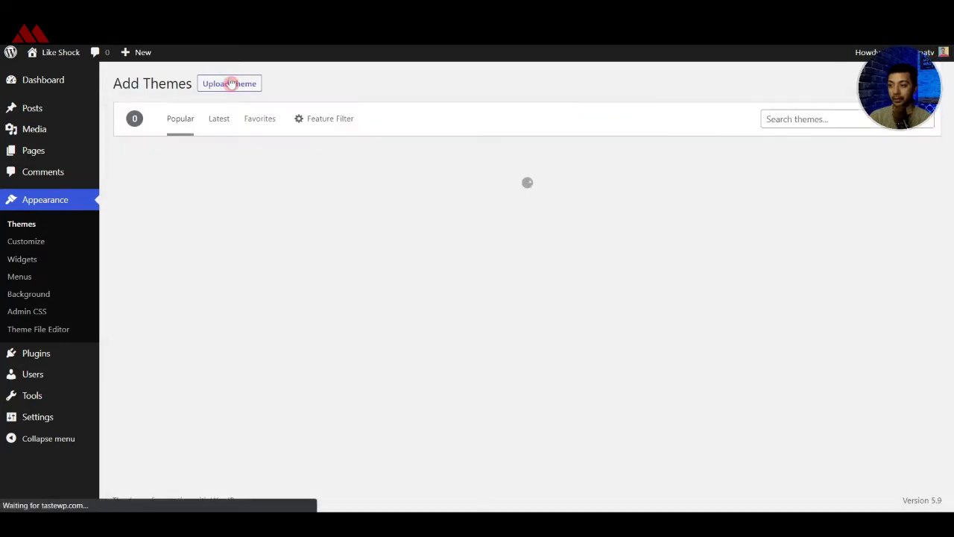
pyautogui.click(852, 120)
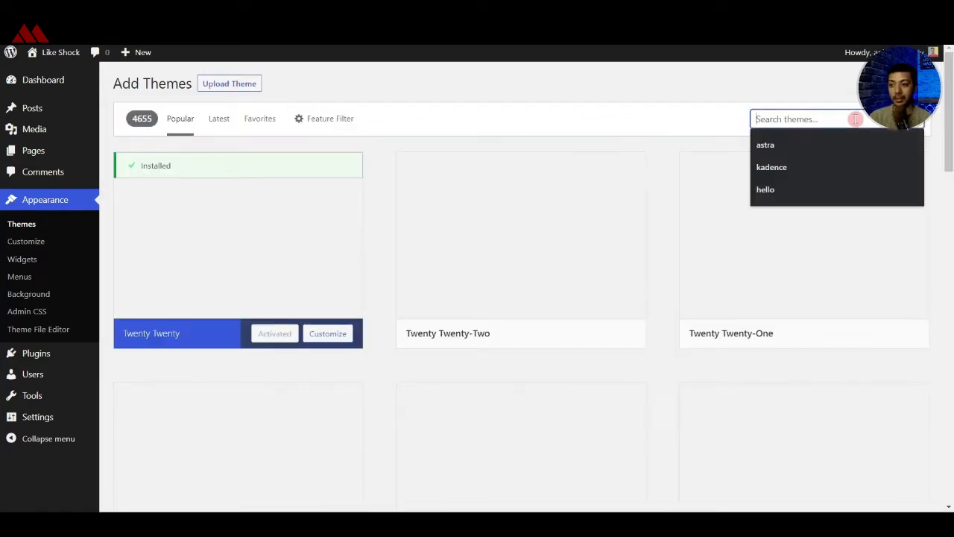
pyautogui.click(820, 167)
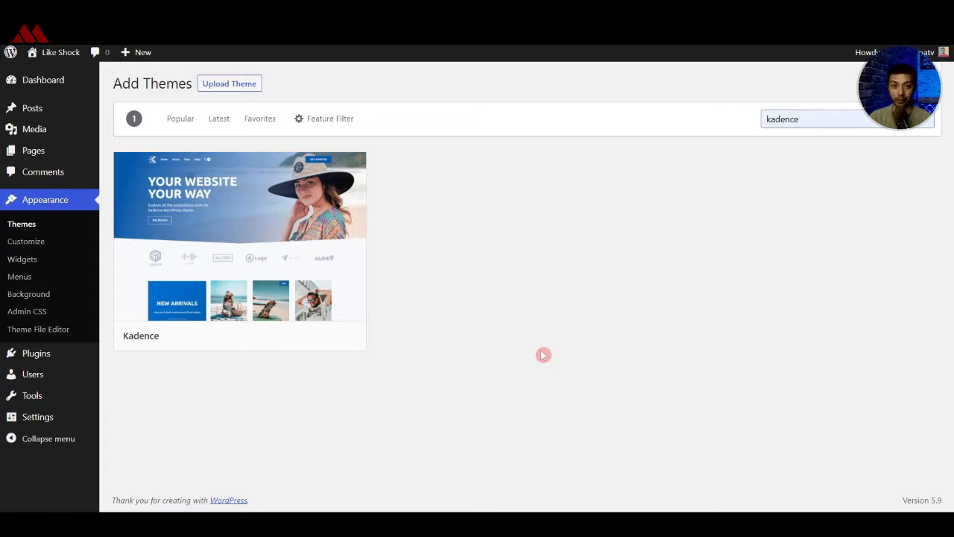
pyautogui.click(299, 336)
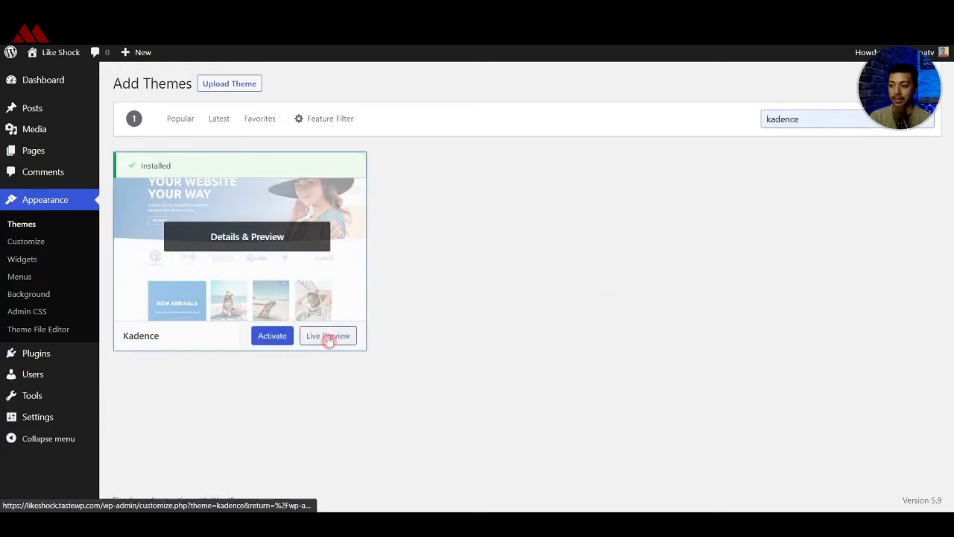
pyautogui.click(268, 337)
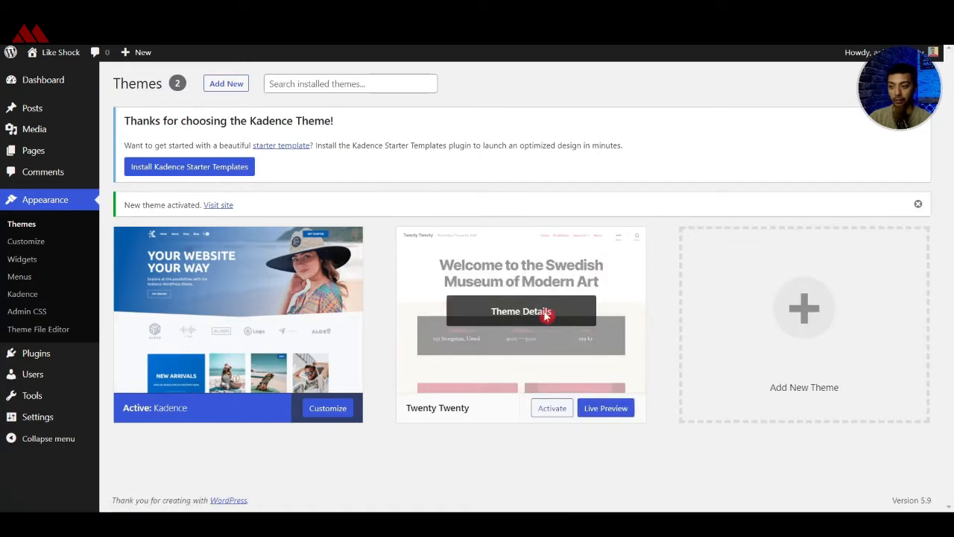
# Delete the inactive Twenty Twenty theme from the site.
pyautogui.click(544, 313)
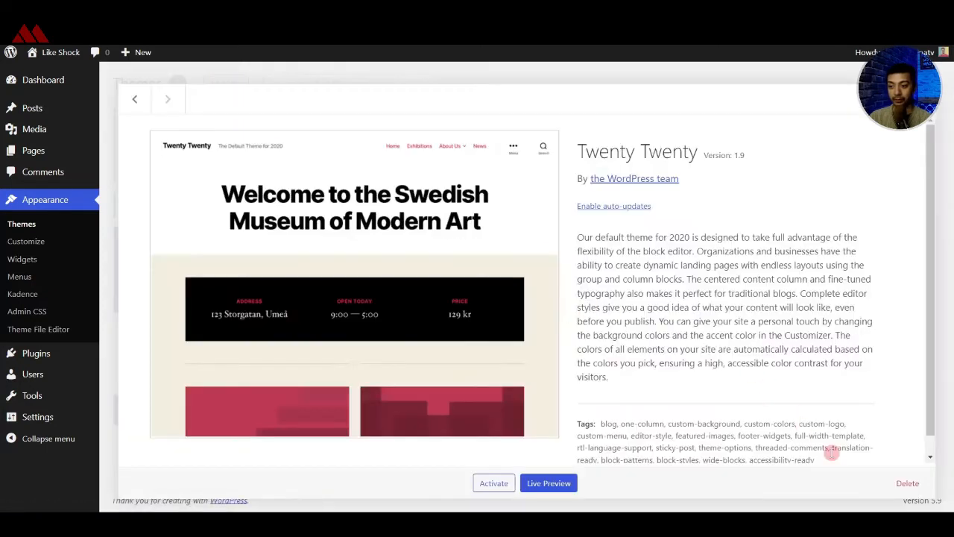
pyautogui.click(906, 483)
pyautogui.click(537, 125)
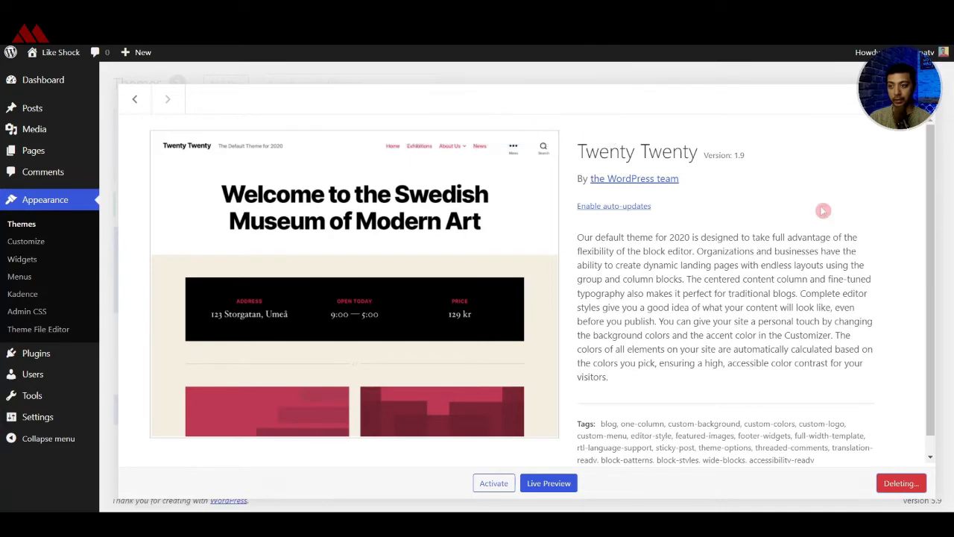
# Install the Kadence Starter Templates plugin offered for the active theme.
pyautogui.scroll(-2, 820, 220)
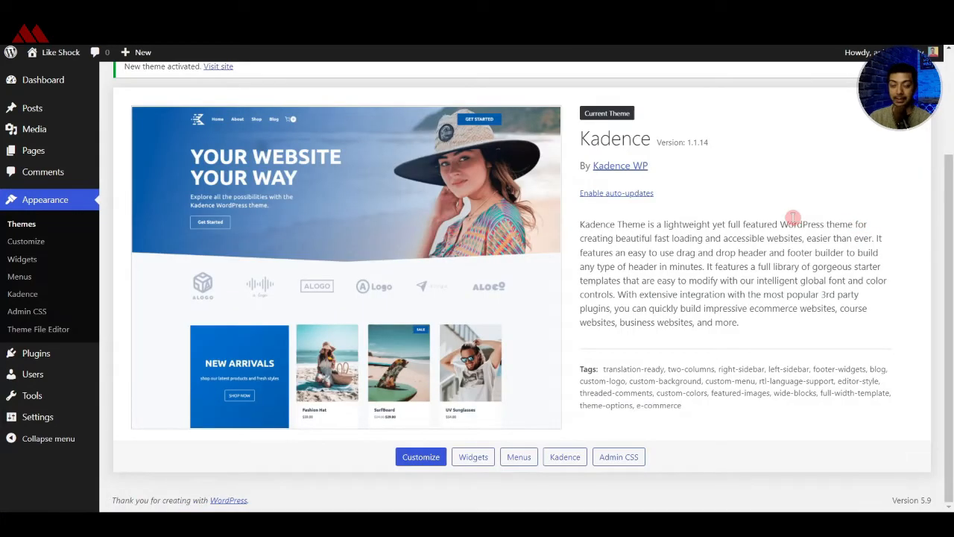
pyautogui.scroll(2, 599, 287)
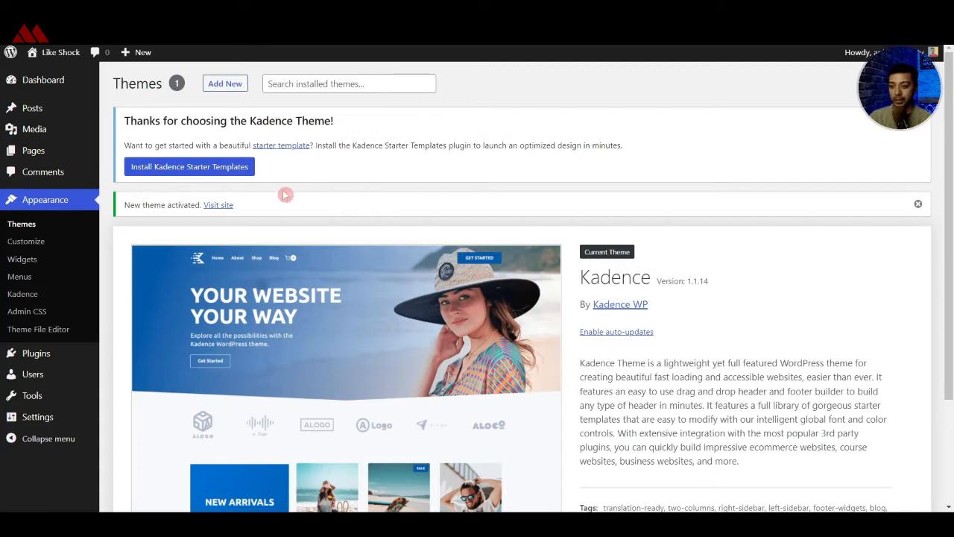
pyautogui.click(200, 167)
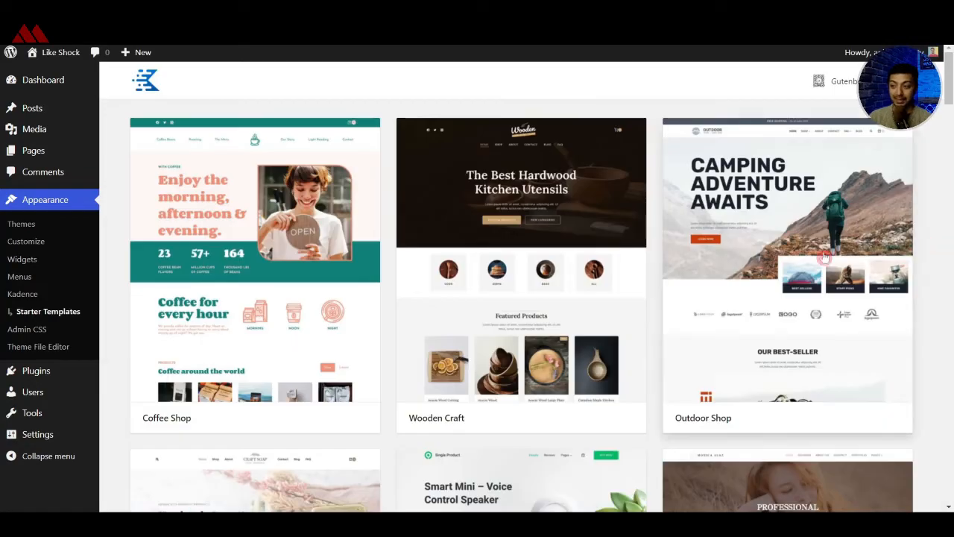
# Browse the starter template gallery, choose the Recipe Blog template and look through its preview page.
pyautogui.scroll(-4, 793, 241)
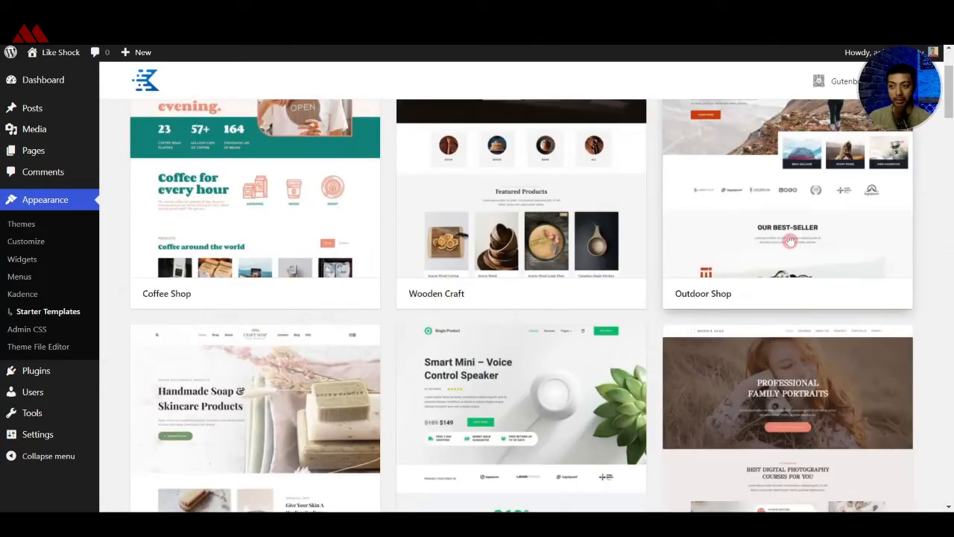
pyautogui.scroll(-6, 511, 228)
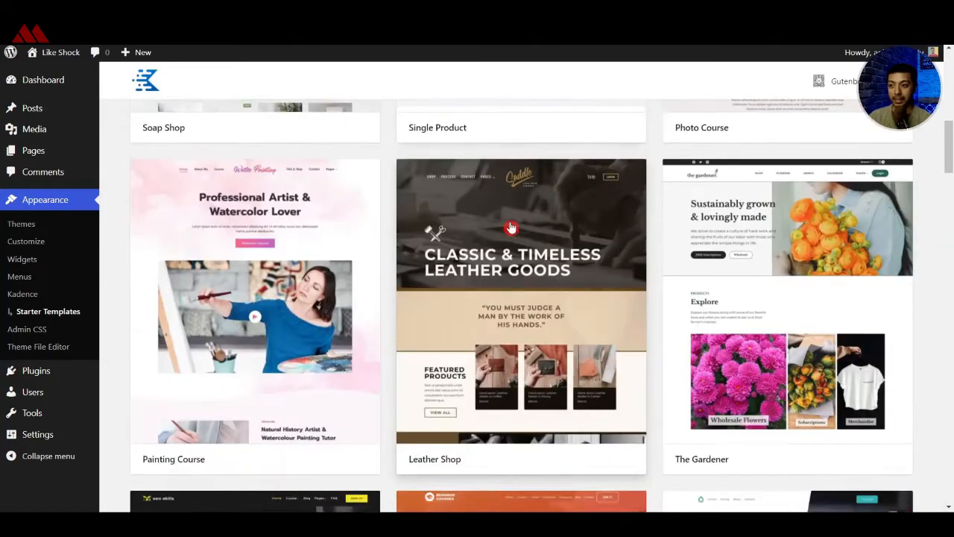
pyautogui.scroll(-5, 510, 228)
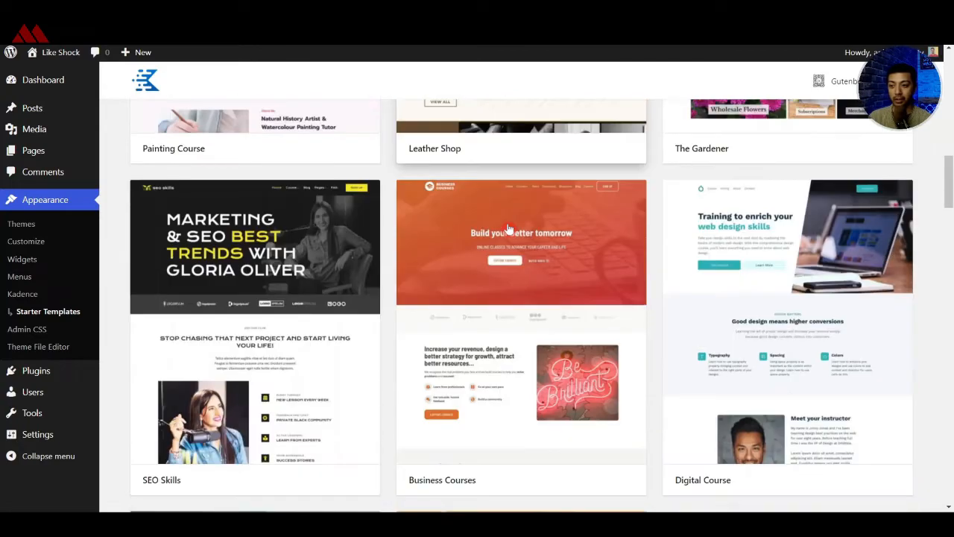
pyautogui.scroll(-2, 731, 299)
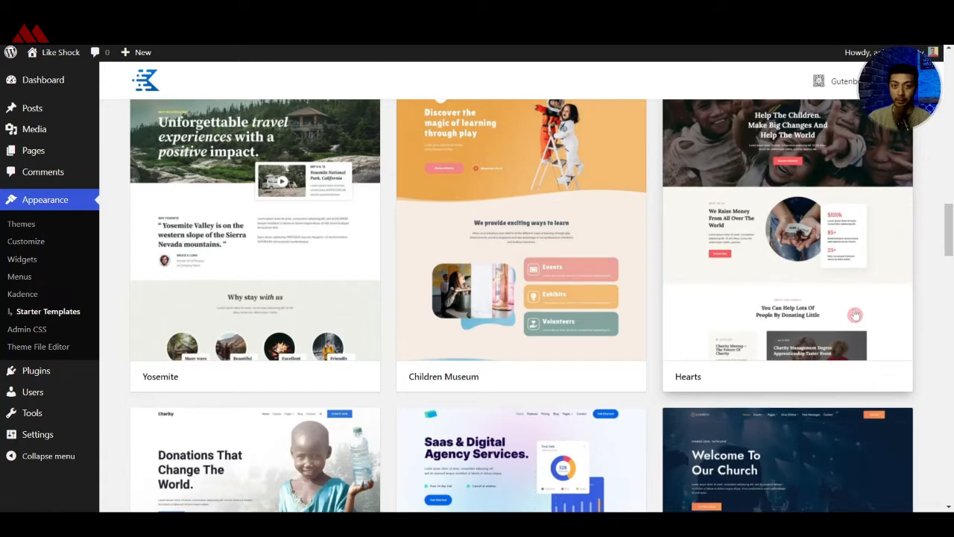
pyautogui.scroll(-10, 820, 304)
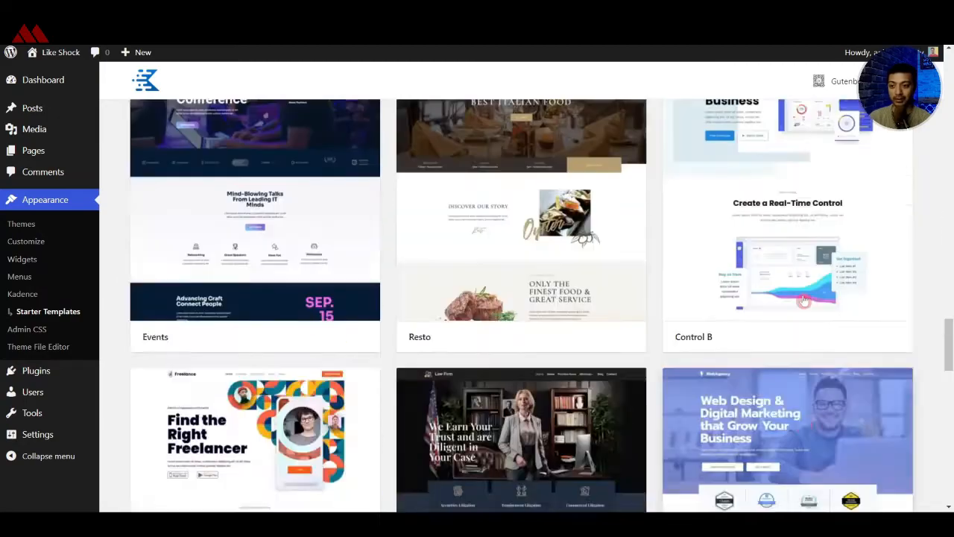
pyautogui.scroll(-9, 804, 300)
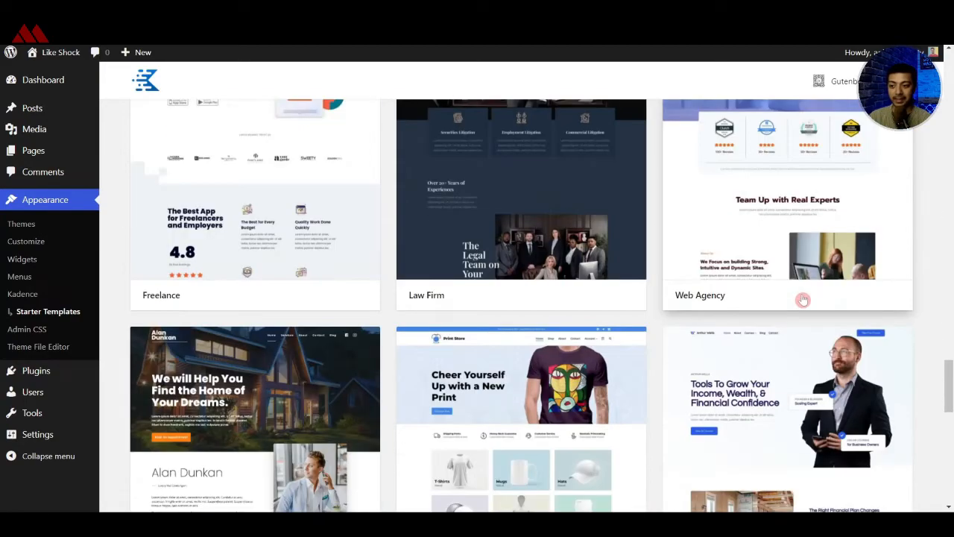
pyautogui.scroll(-4, 801, 300)
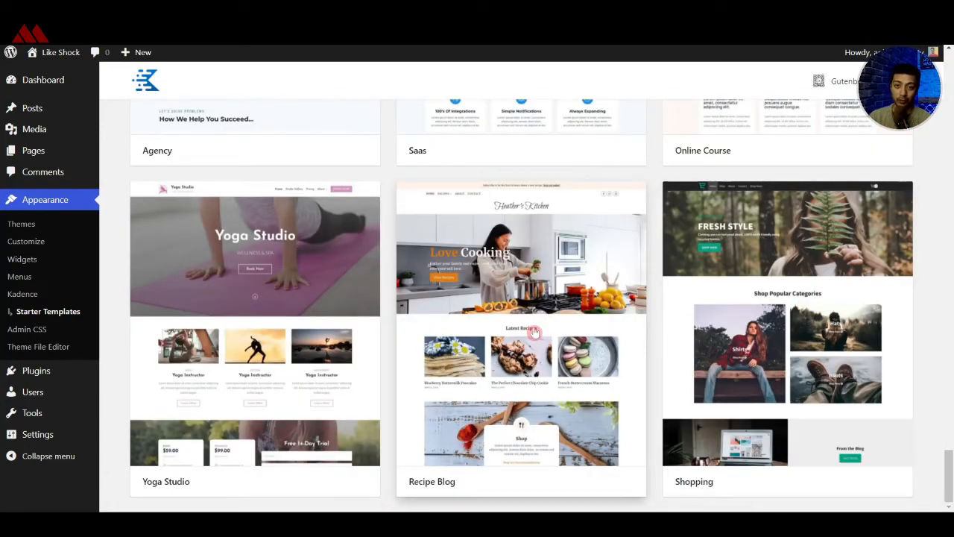
pyautogui.click(533, 332)
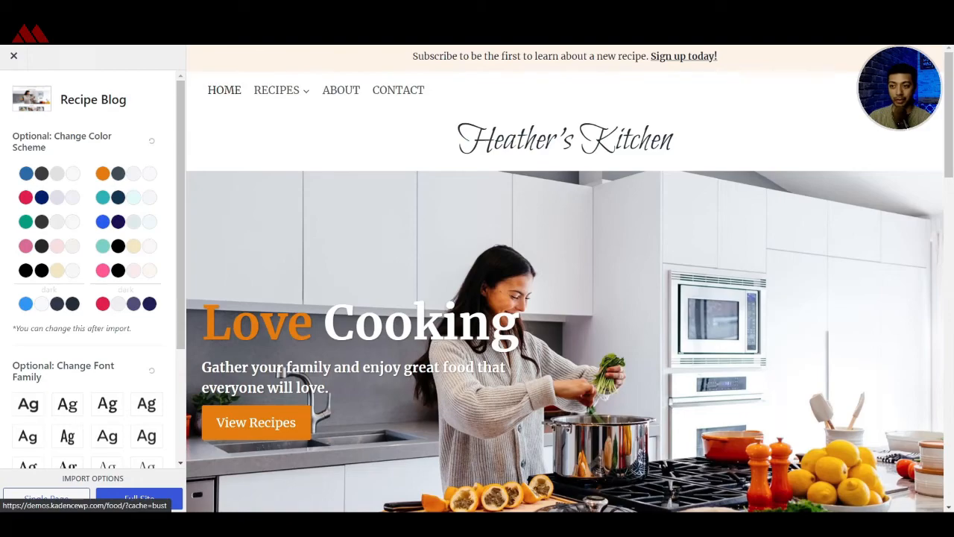
pyautogui.scroll(-2, 825, 134)
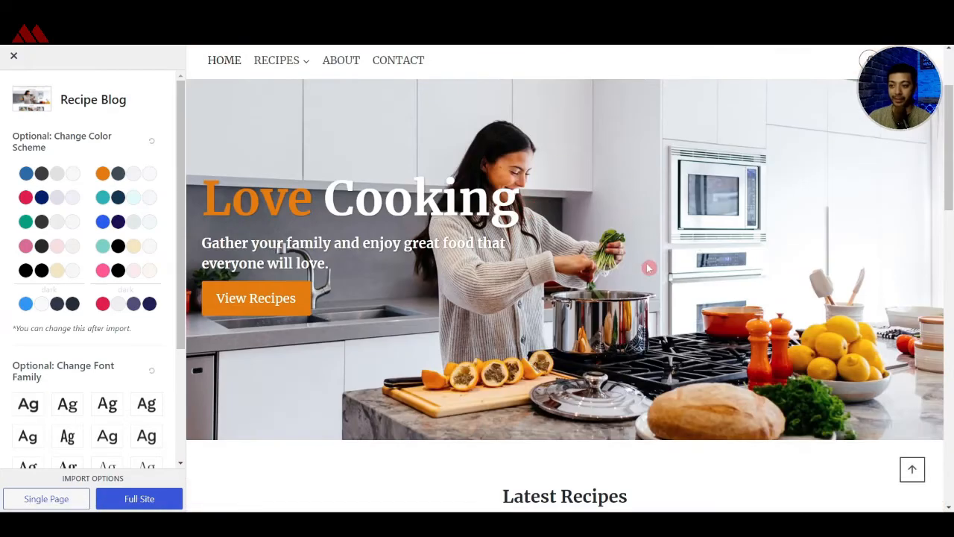
pyautogui.scroll(-4, 648, 269)
pyautogui.scroll(-5, 880, 271)
pyautogui.scroll(-5, 783, 292)
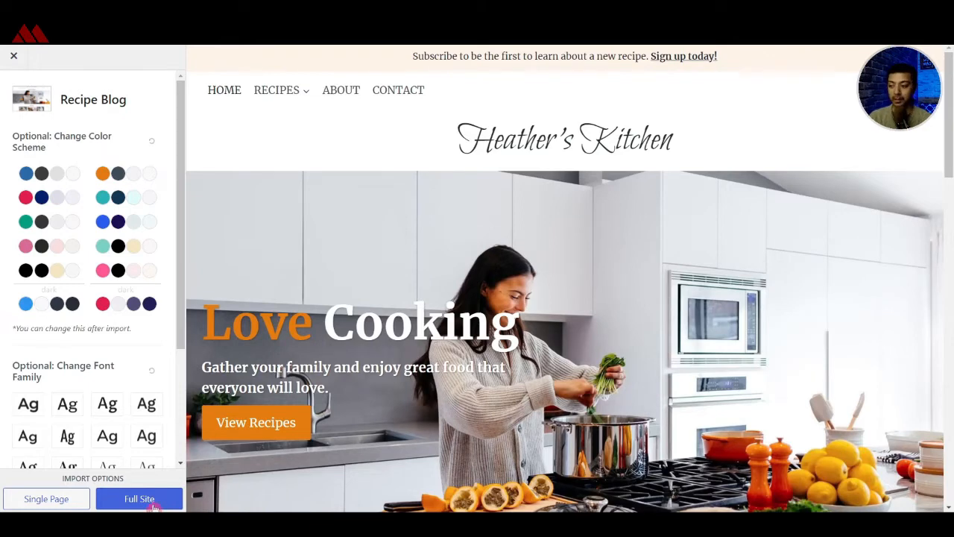
# Import the Recipe Blog template as a full site with customizer settings and content, skipping the newsletter subscription.
pyautogui.click(139, 499)
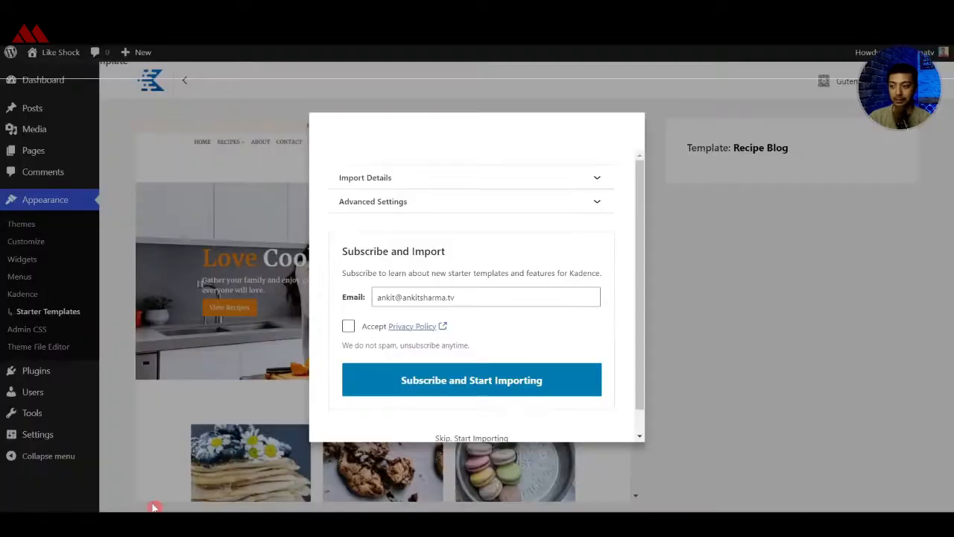
pyautogui.click(363, 179)
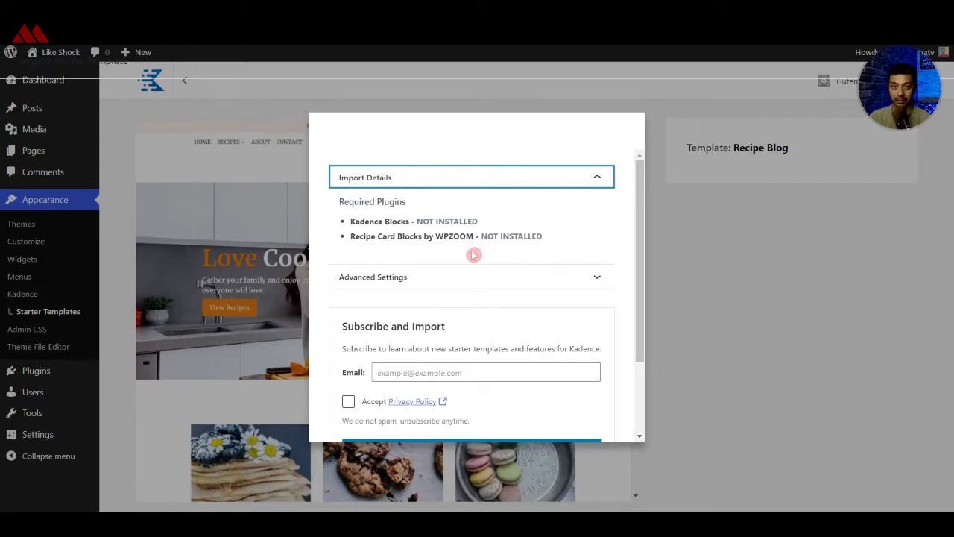
pyautogui.click(482, 276)
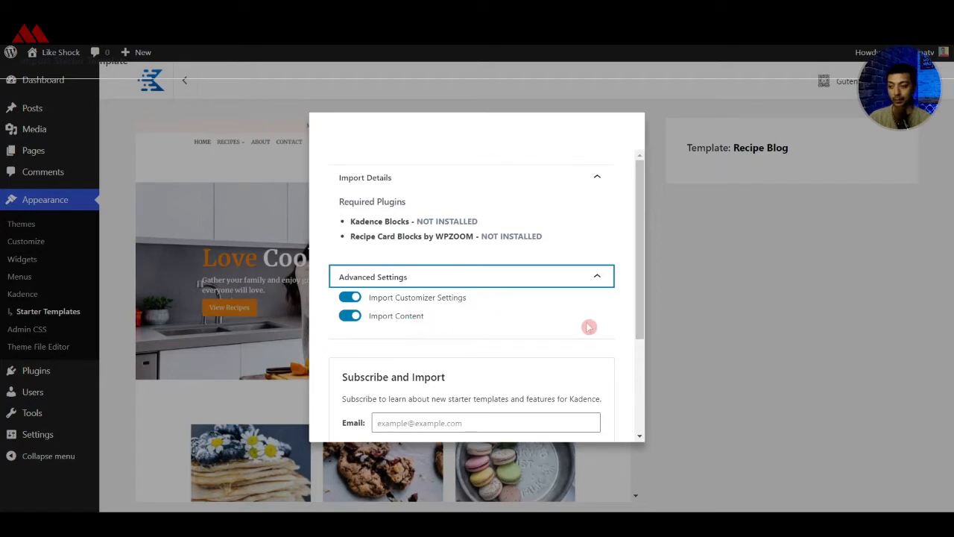
pyautogui.scroll(-3, 588, 325)
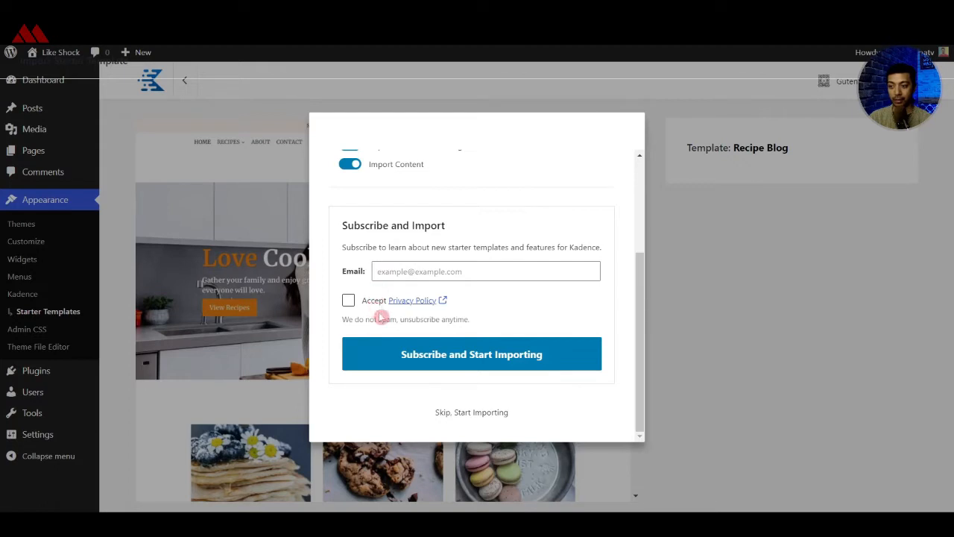
pyautogui.click(456, 416)
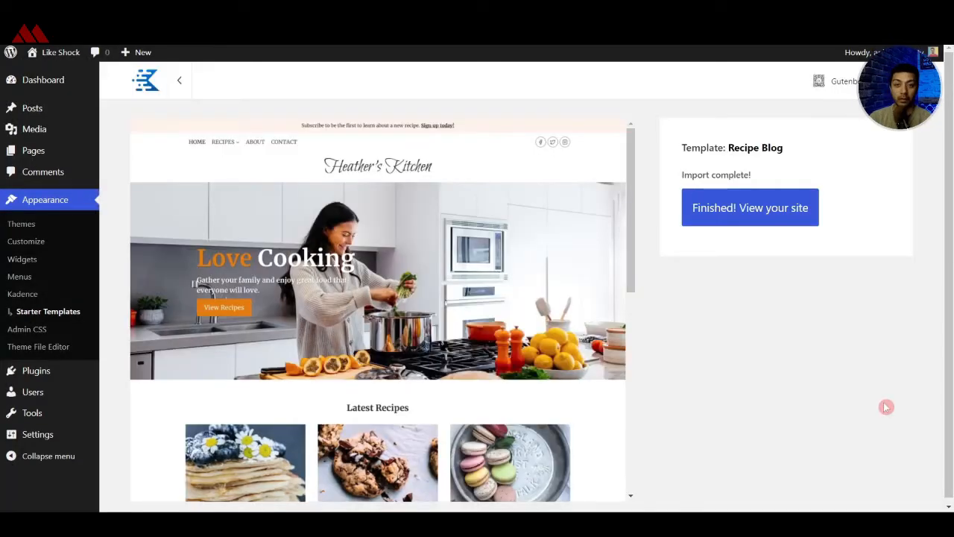
# View the imported site, examining its home page from header to footer and its About page.
pyautogui.click(717, 216)
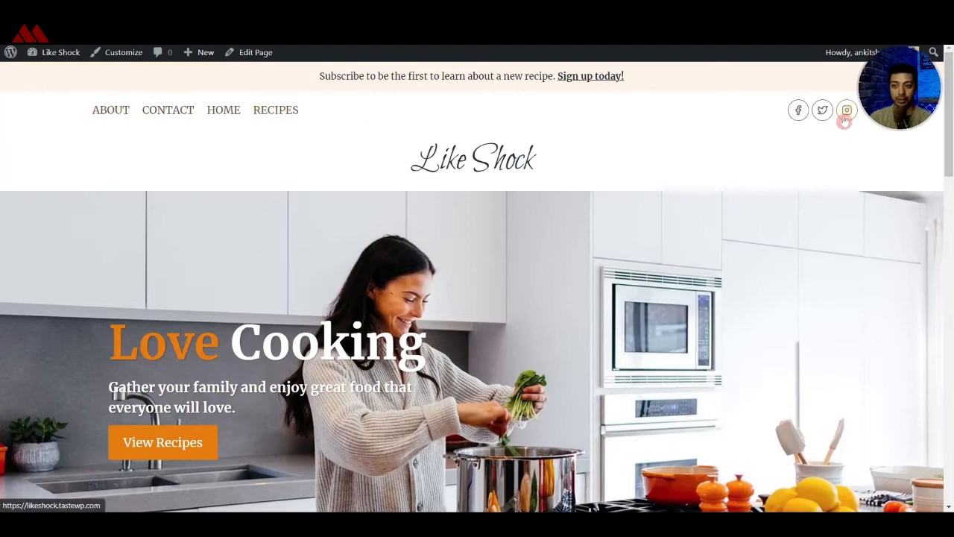
pyautogui.scroll(-3, 459, 156)
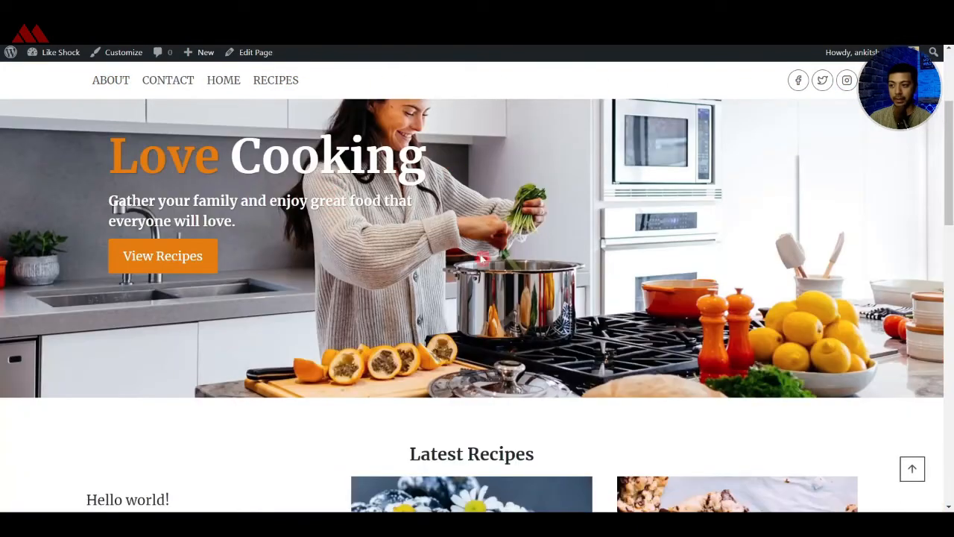
pyautogui.scroll(-4, 421, 246)
pyautogui.scroll(-2, 332, 296)
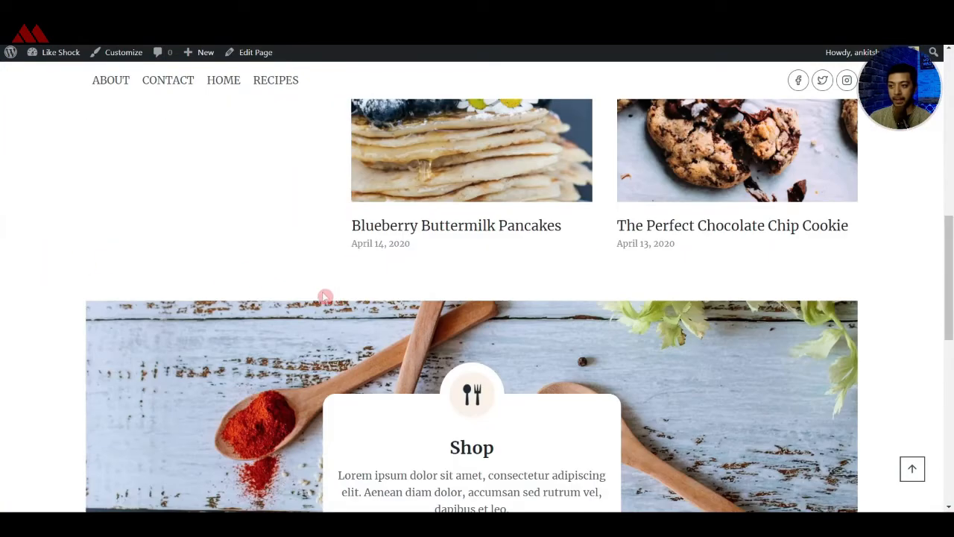
pyautogui.scroll(3, 332, 296)
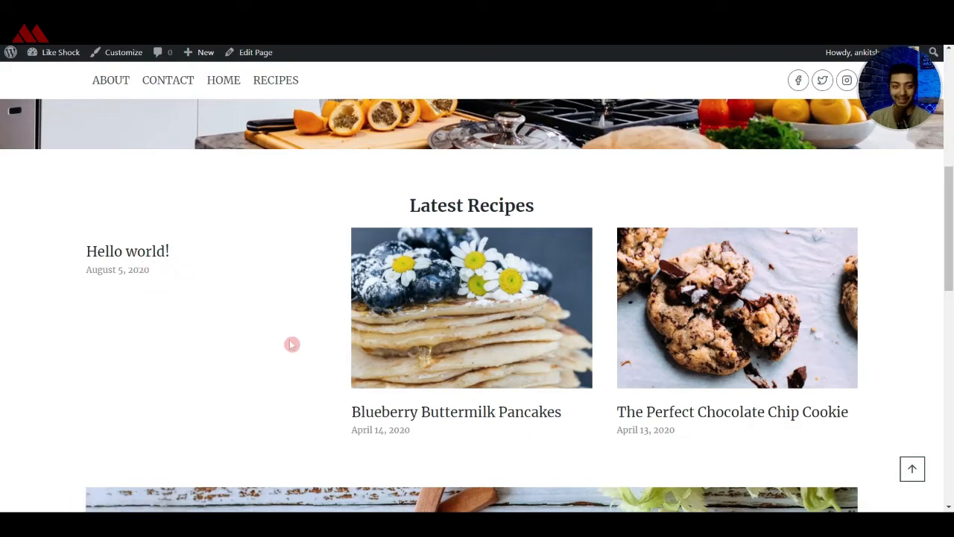
pyautogui.scroll(-3, 805, 317)
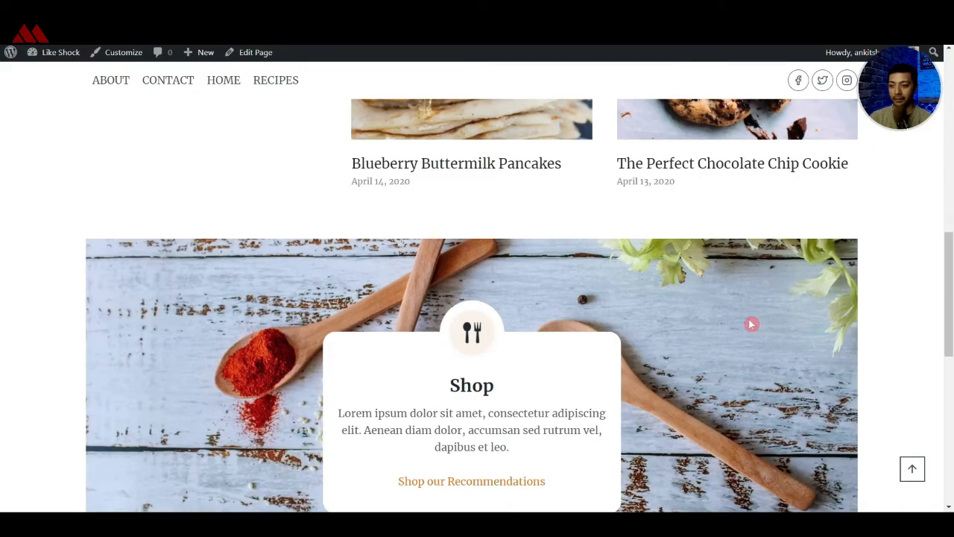
pyautogui.scroll(-4, 709, 321)
pyautogui.scroll(-3, 473, 336)
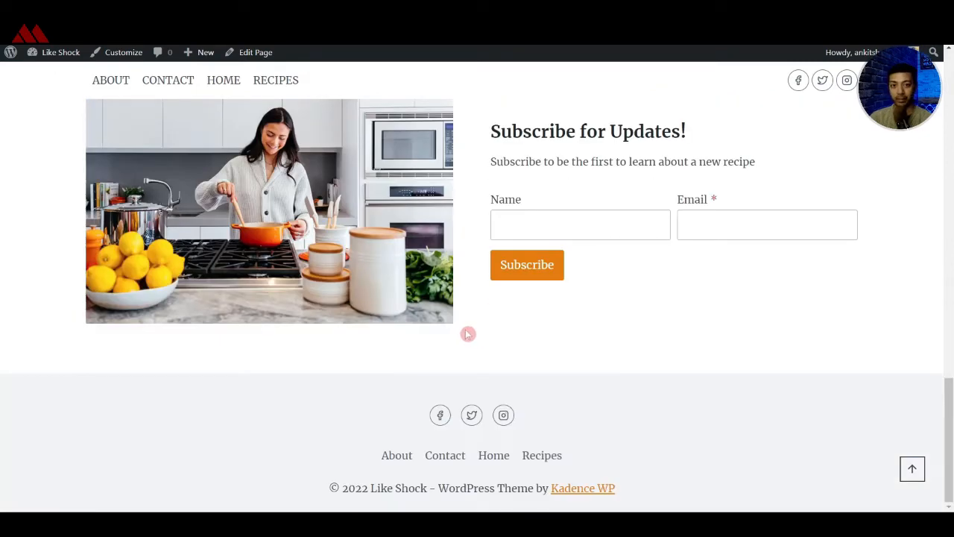
pyautogui.click(396, 456)
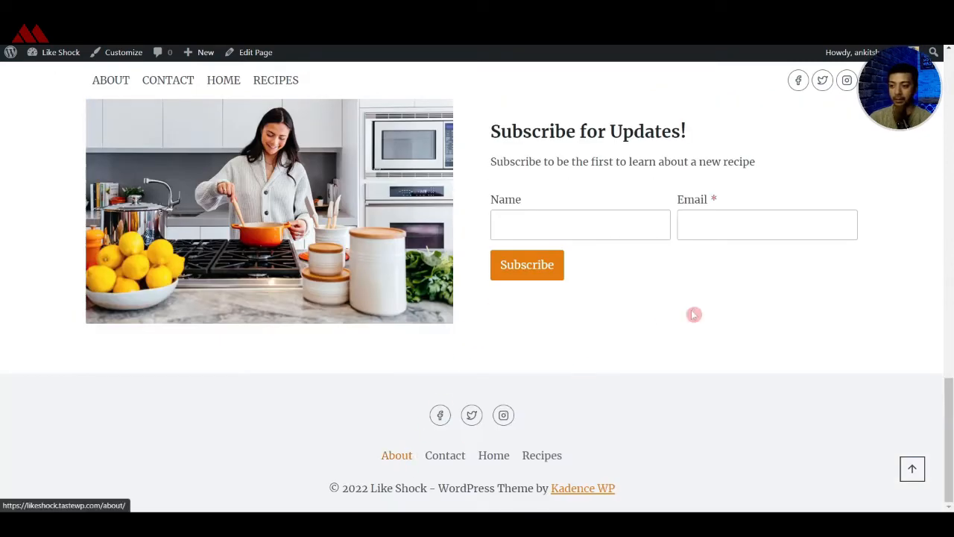
pyautogui.scroll(-5, 689, 309)
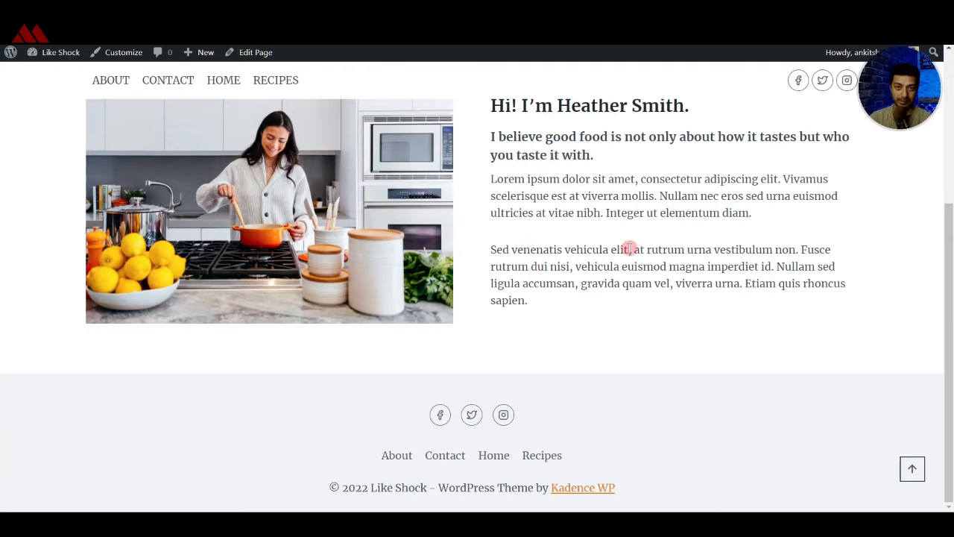
# Check the site's list of pages, and move the "Hello world!" post to the trash.
pyautogui.scroll(5, 641, 277)
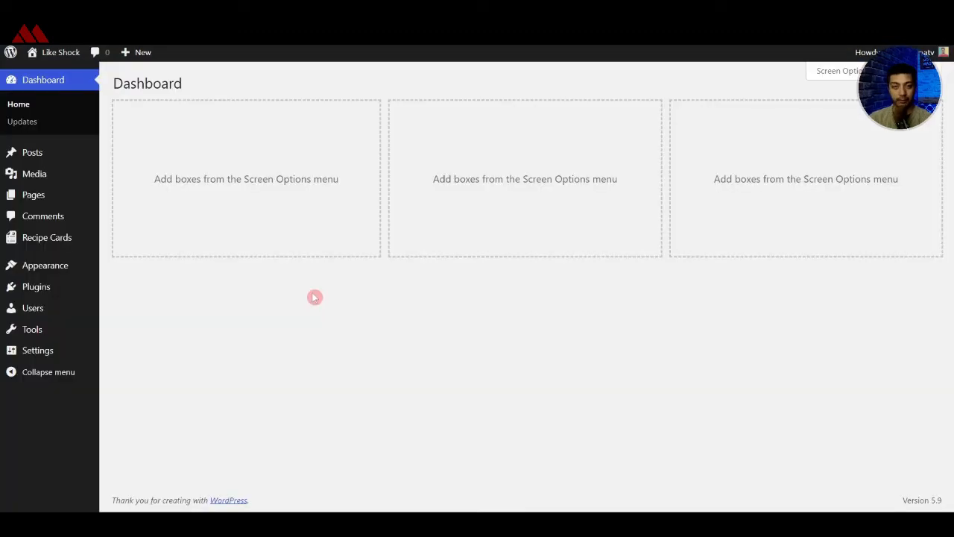
pyautogui.click(44, 195)
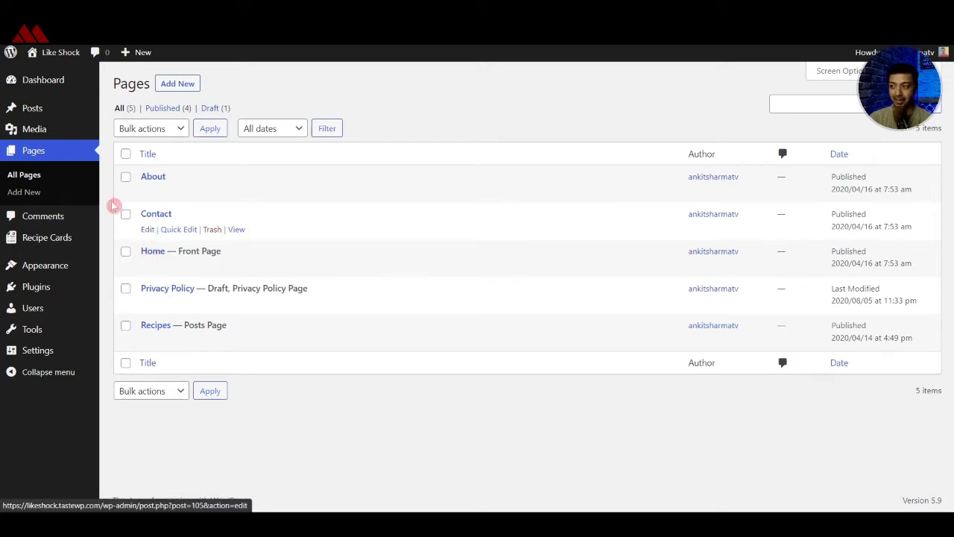
pyautogui.click(33, 109)
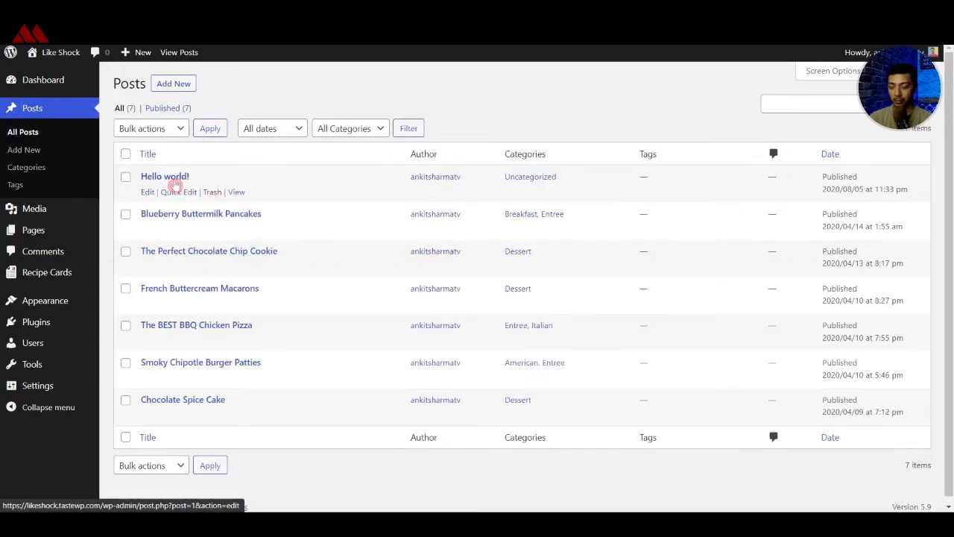
pyautogui.click(212, 193)
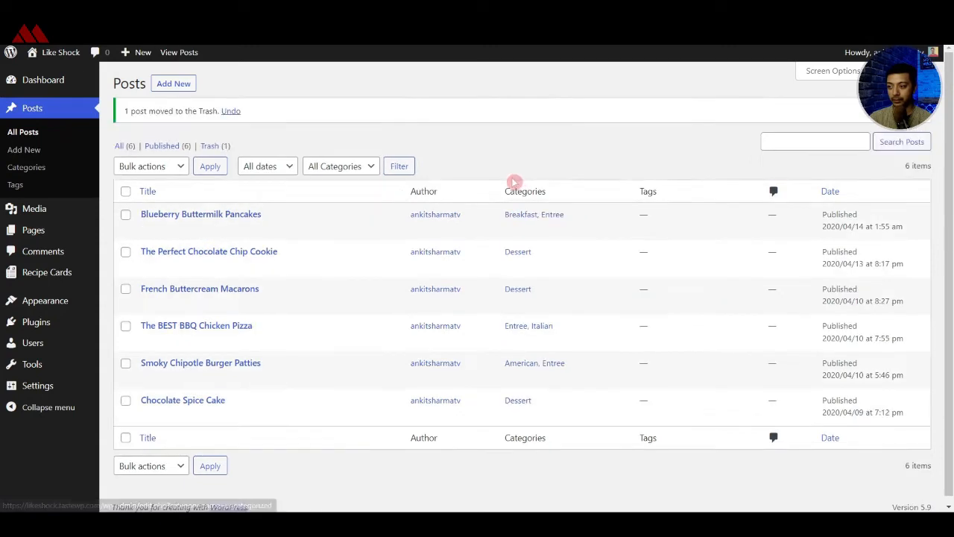
# View the live home page in a separate tab to check its Latest Recipes section, and return to the posts list.
pyautogui.rightClick(46, 76)
pyautogui.click(75, 86)
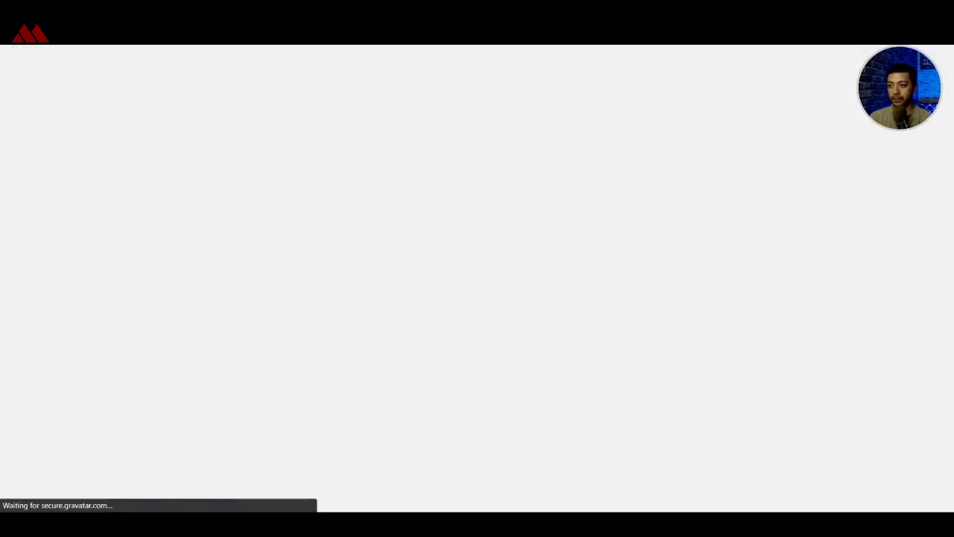
pyautogui.scroll(-8, 571, 213)
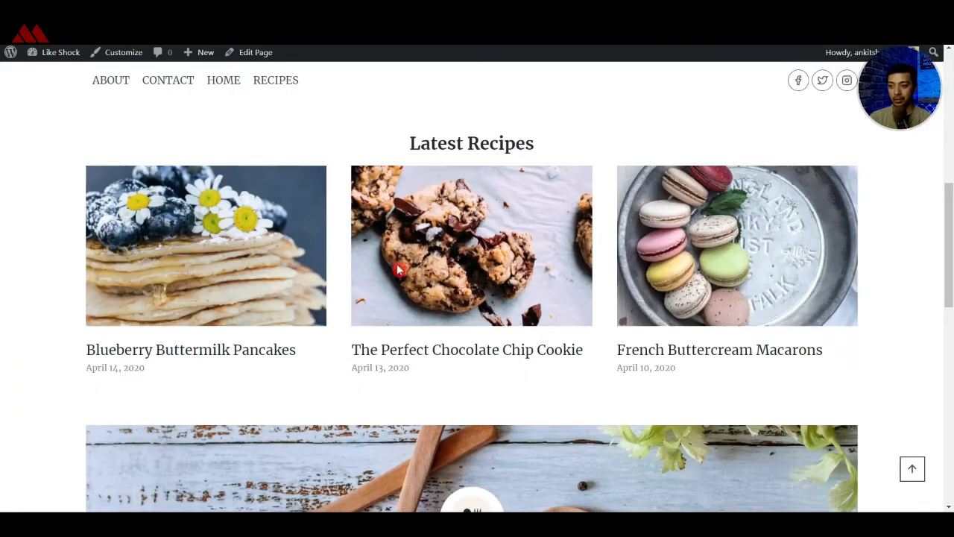
pyautogui.click(82, 9)
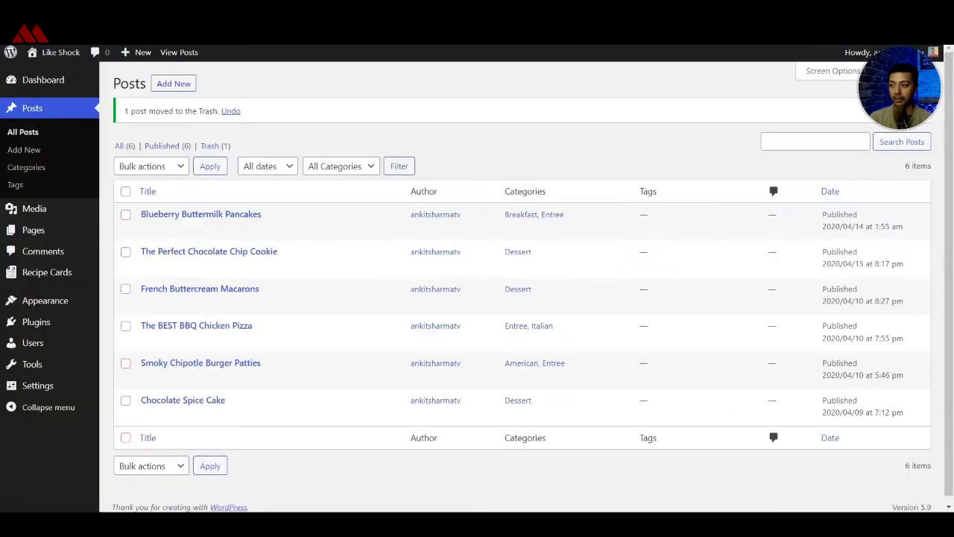
# Open the Home page in the block editor and examine its "Love Cooking" heading block and the sections below.
pyautogui.click(61, 234)
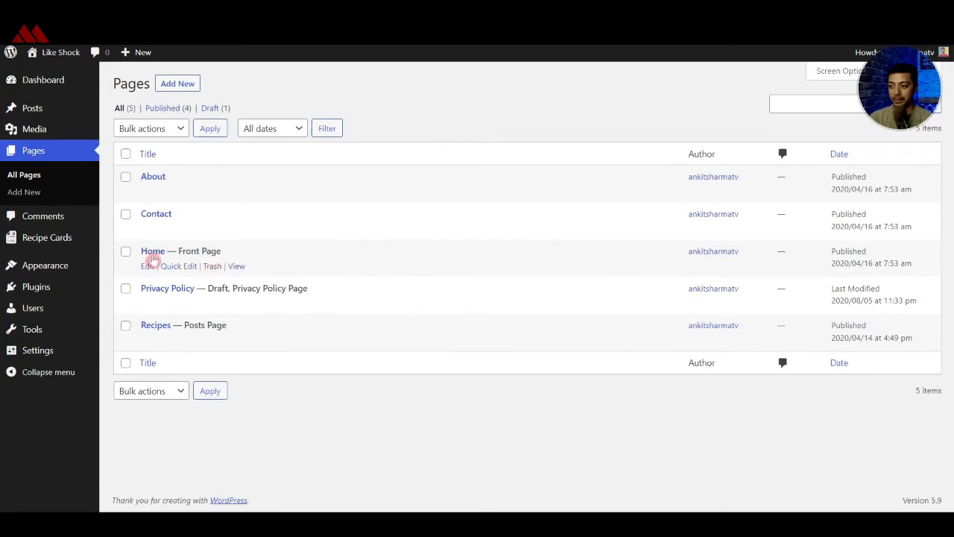
pyautogui.click(150, 267)
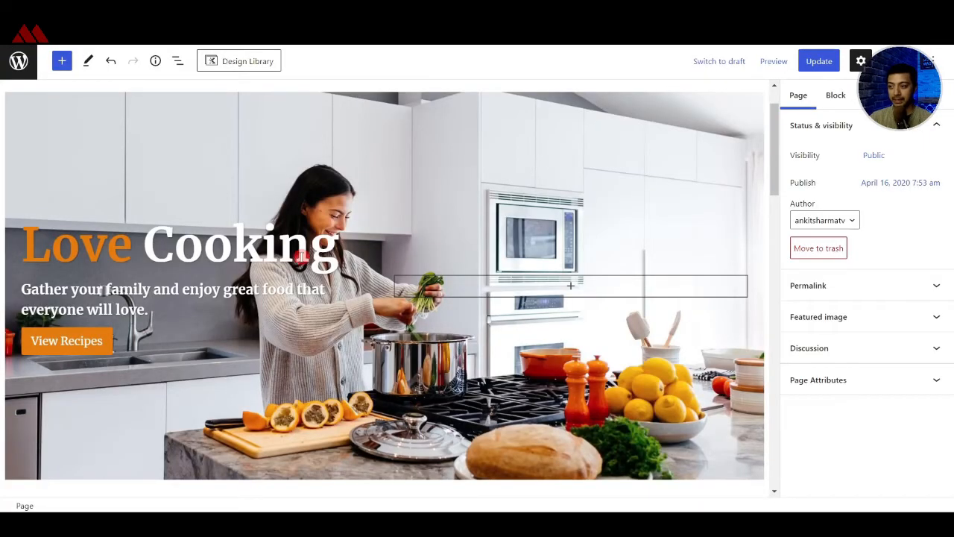
pyautogui.click(301, 256)
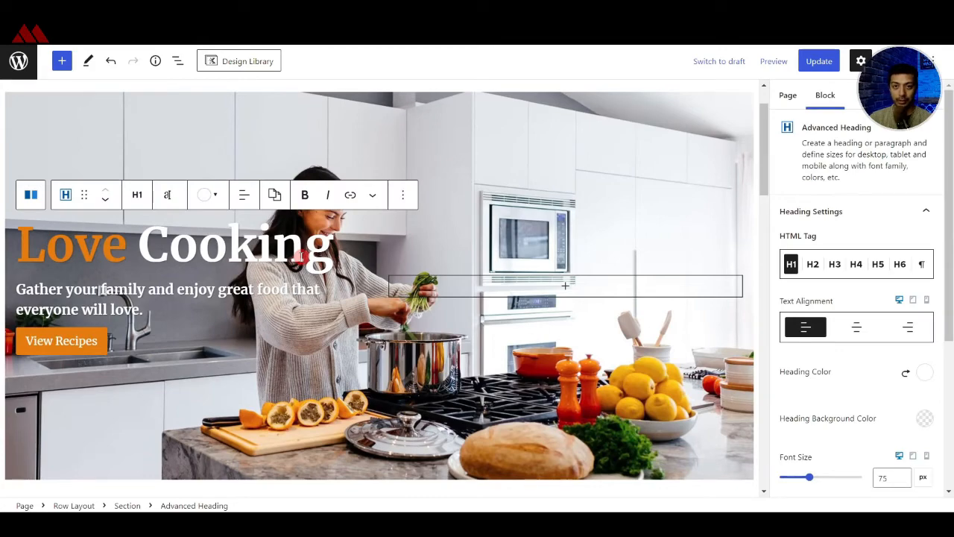
pyautogui.scroll(-4, 304, 257)
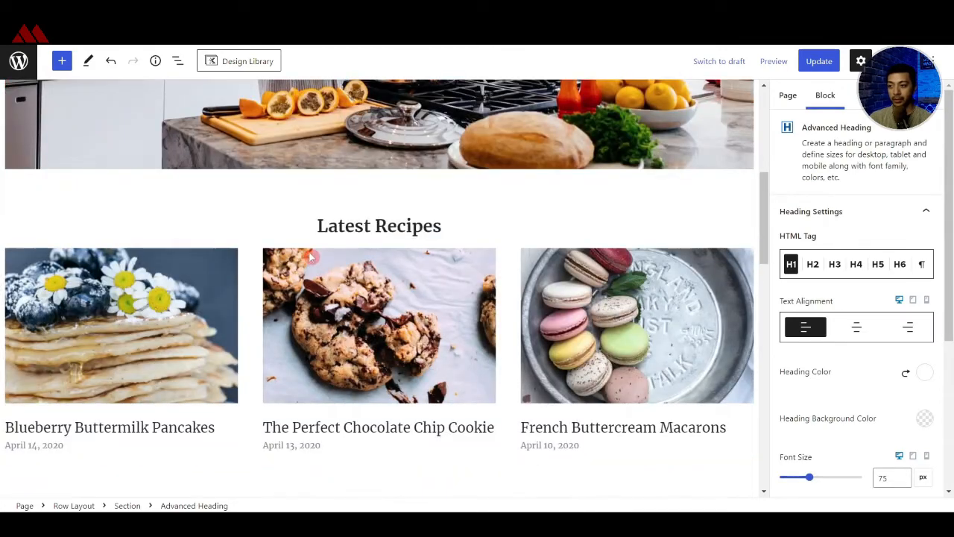
pyautogui.scroll(5, 307, 256)
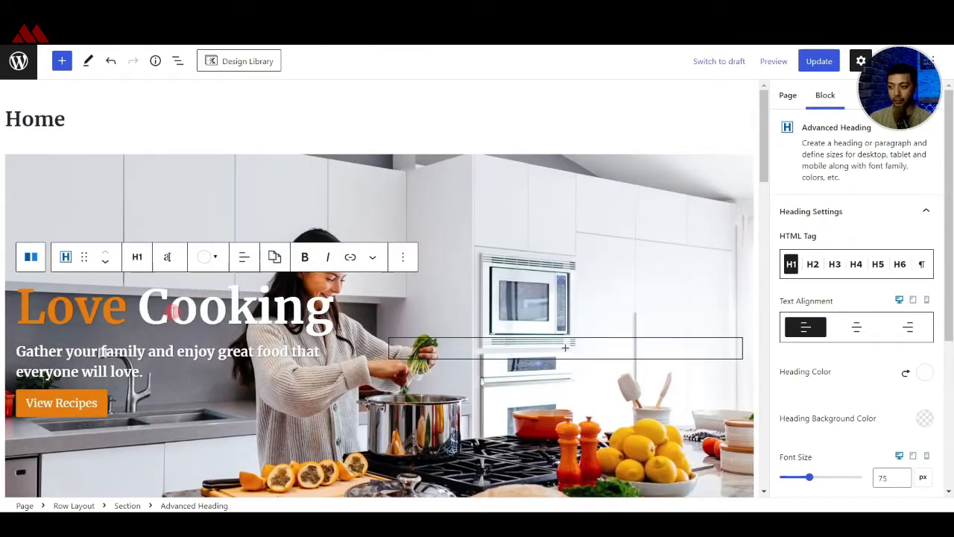
pyautogui.click(107, 314)
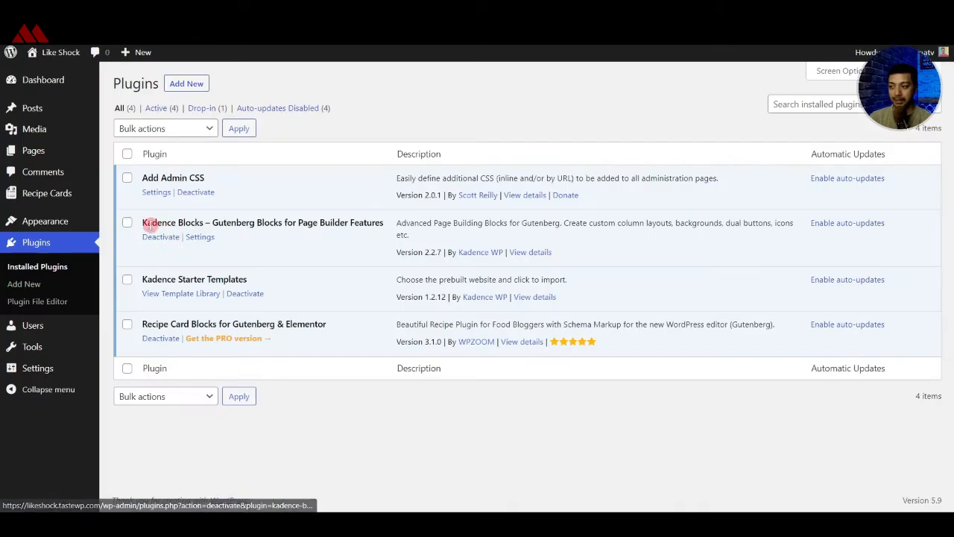
# Locate the Kadence Blocks plugin among the installed plugins and look through the blocks listed in its settings.
pyautogui.moveTo(142, 225); pyautogui.dragTo(296, 223)
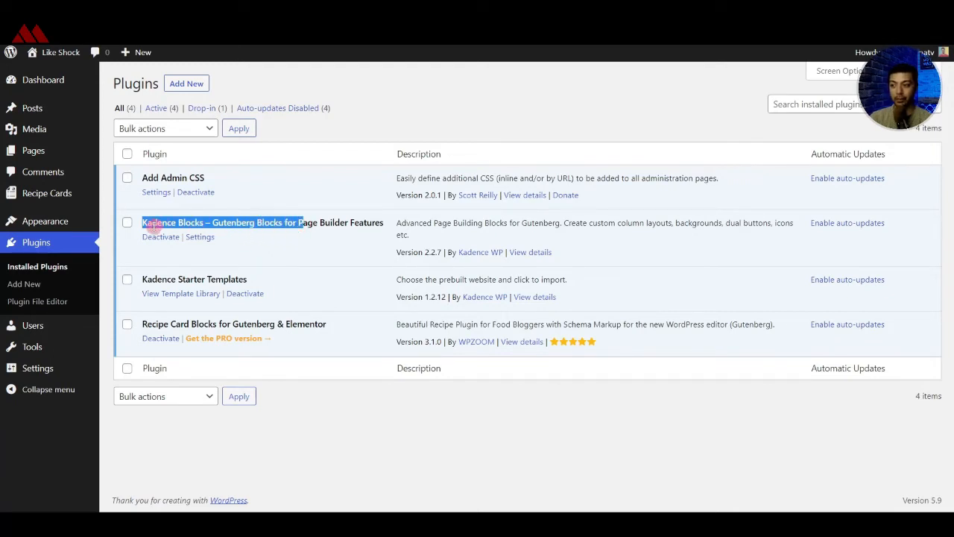
pyautogui.click(199, 237)
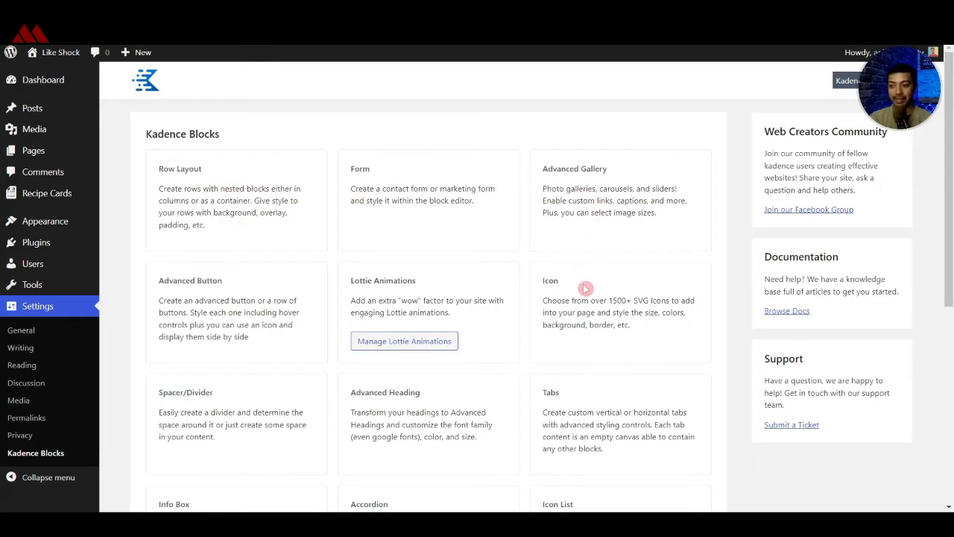
pyautogui.scroll(-3, 581, 313)
pyautogui.scroll(-3, 375, 346)
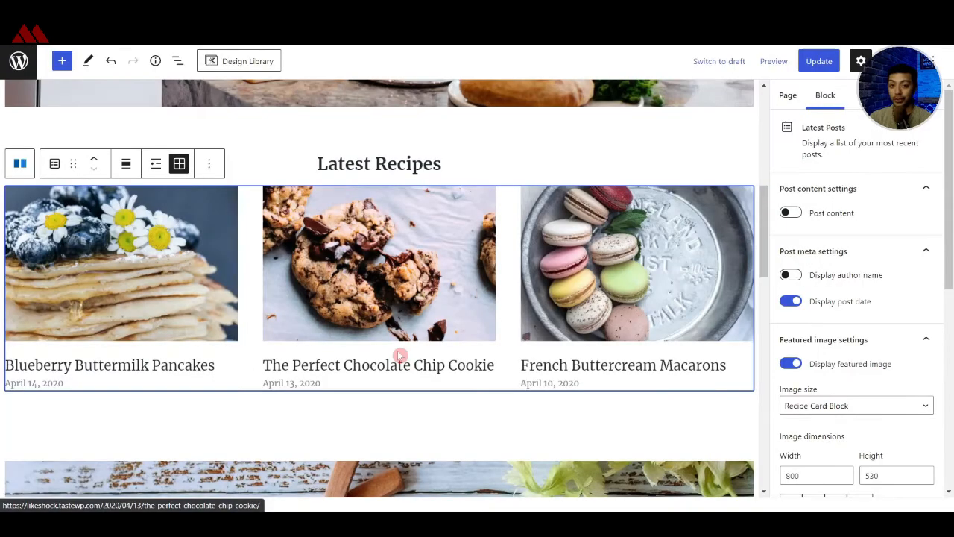
# Review the Home page in the block editor, from the hero banner to the Latest Recipes and Shop sections.
pyautogui.scroll(-7, 397, 356)
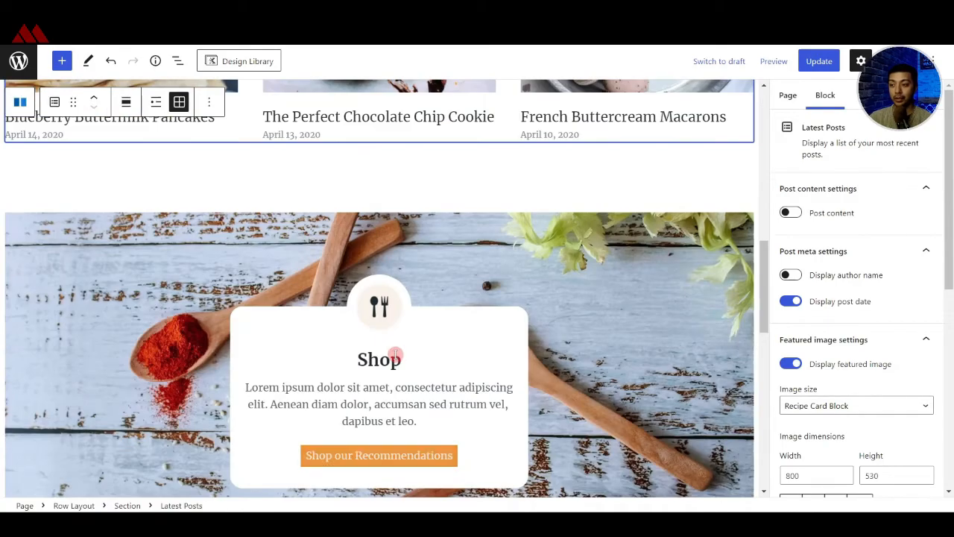
pyautogui.scroll(-4, 401, 360)
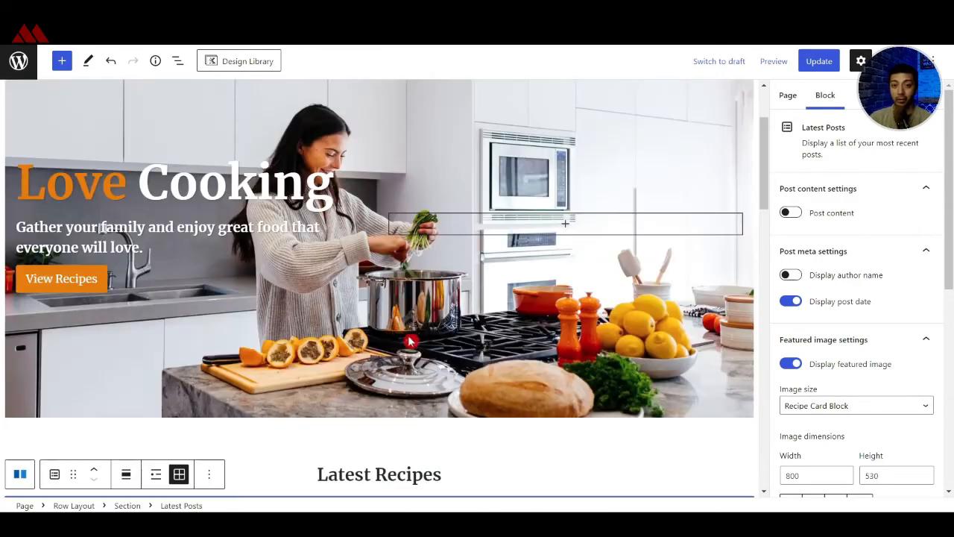
pyautogui.scroll(1, 429, 343)
pyautogui.scroll(1, 430, 344)
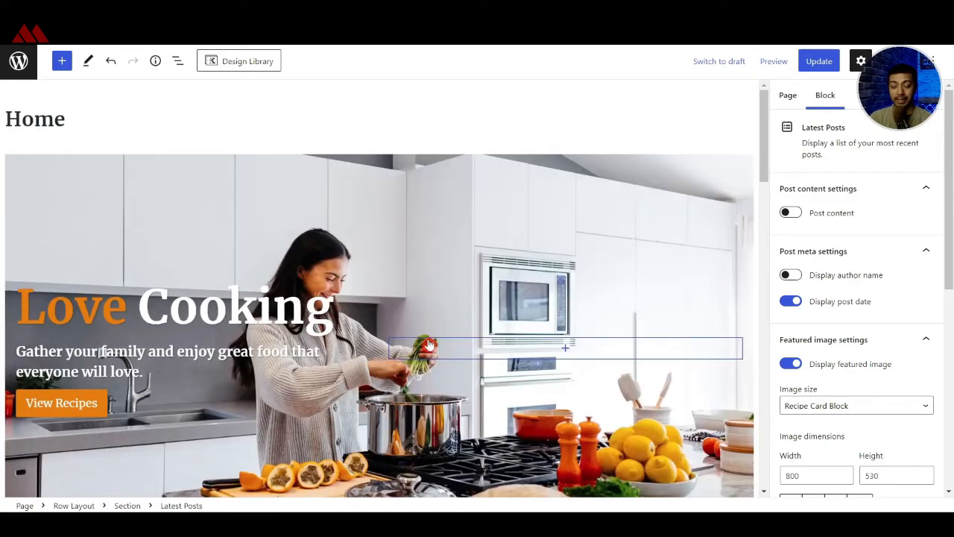
pyautogui.scroll(-2, 429, 345)
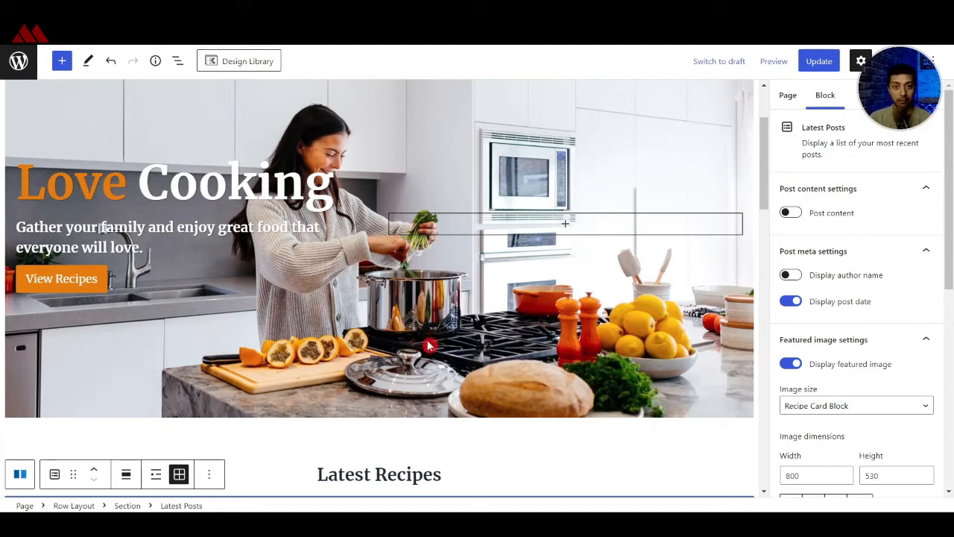
pyautogui.scroll(-1, 431, 351)
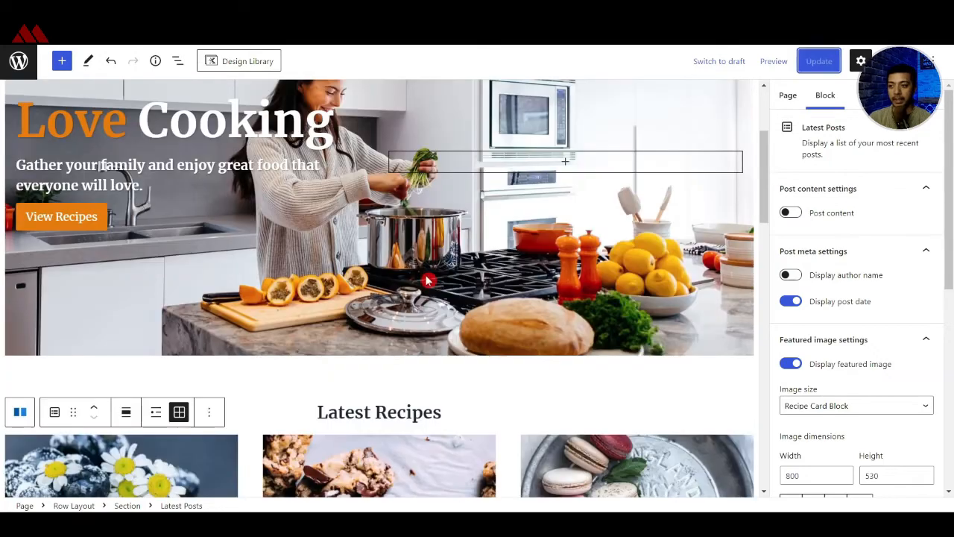
pyautogui.scroll(2, 417, 287)
pyautogui.scroll(-2, 262, 329)
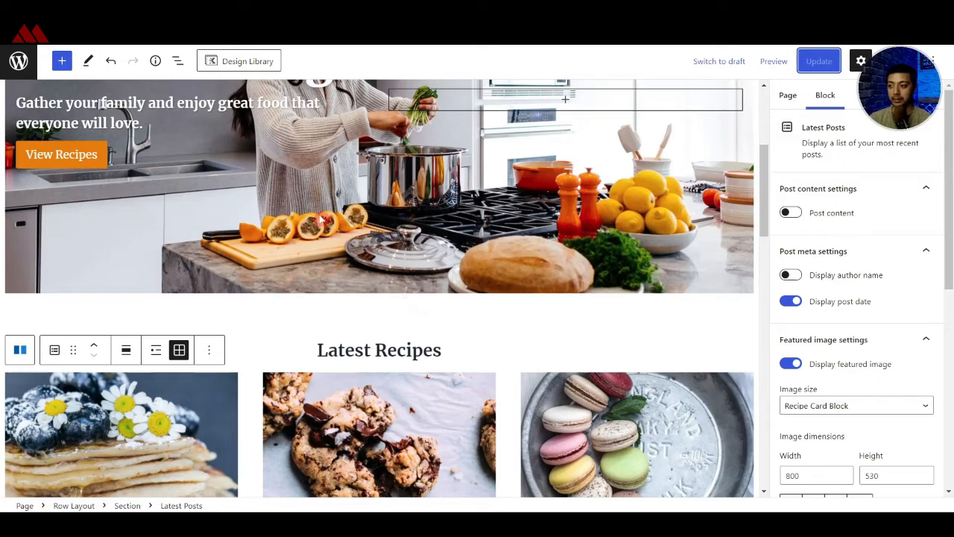
# Insert an empty block directly after the hero banner's Row Layout on the Home page.
pyautogui.click(456, 237)
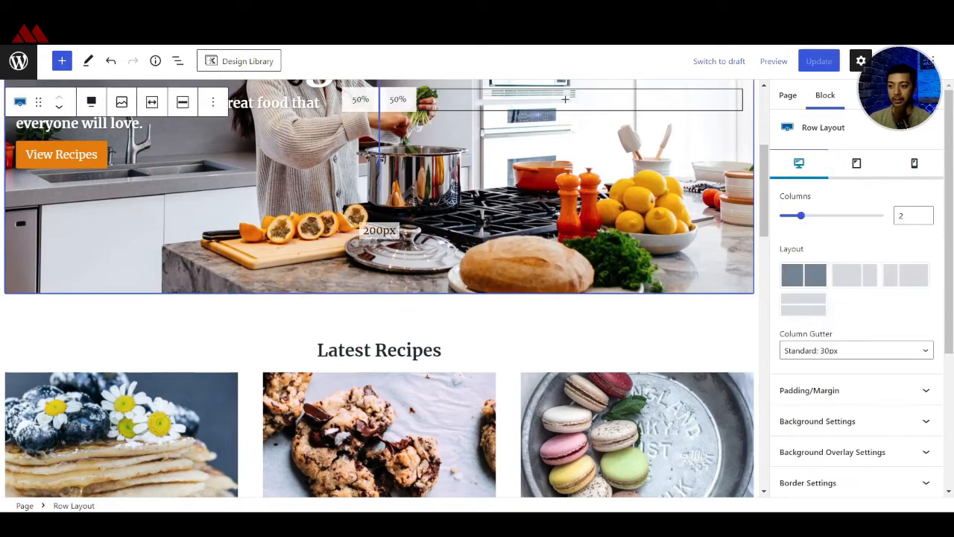
pyautogui.scroll(3, 434, 261)
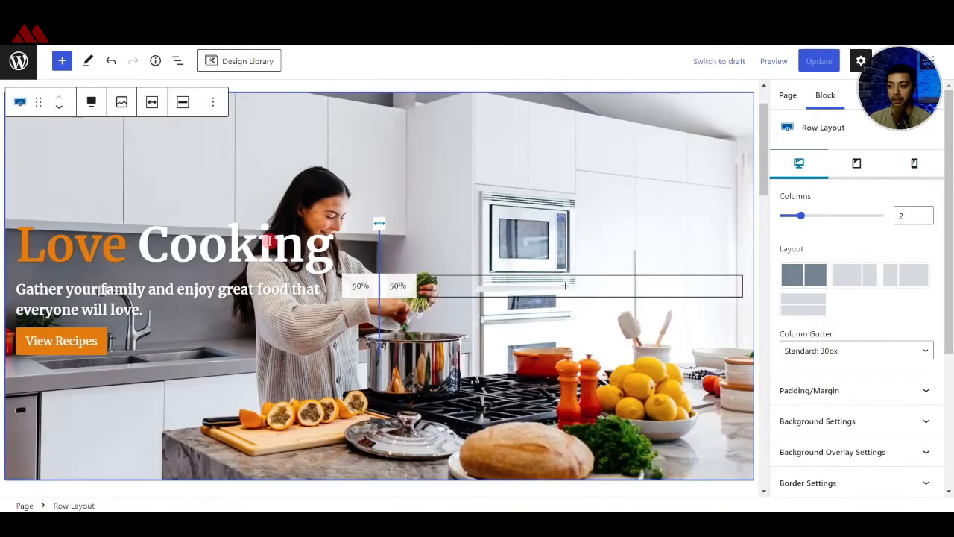
pyautogui.click(217, 103)
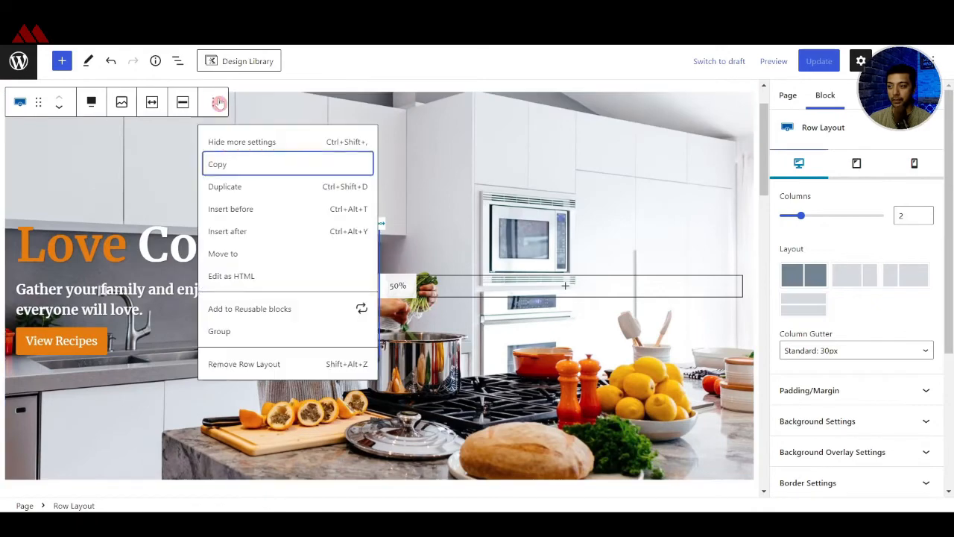
pyautogui.click(236, 232)
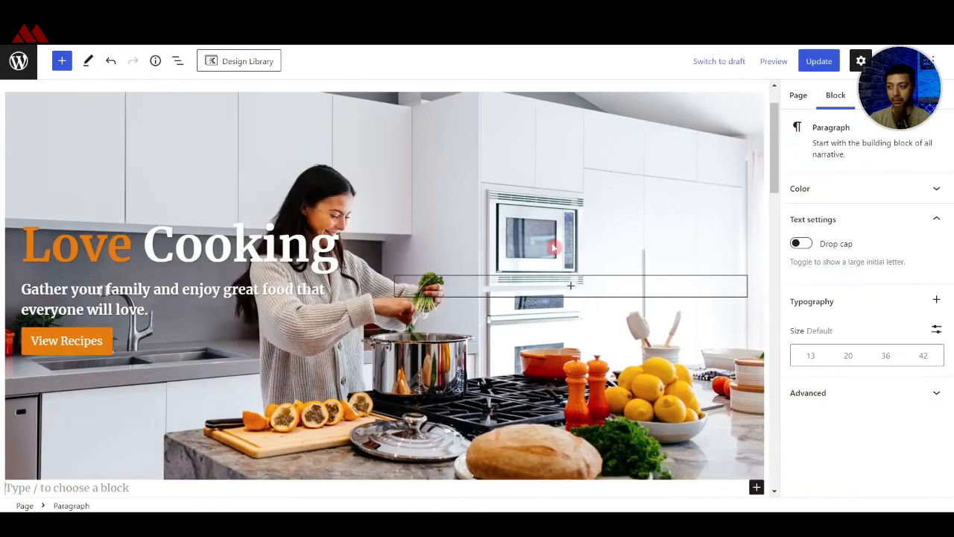
# Turn the empty block into a Row Layout with four equal columns and about 70 px of padding above and below.
pyautogui.scroll(-4, 529, 261)
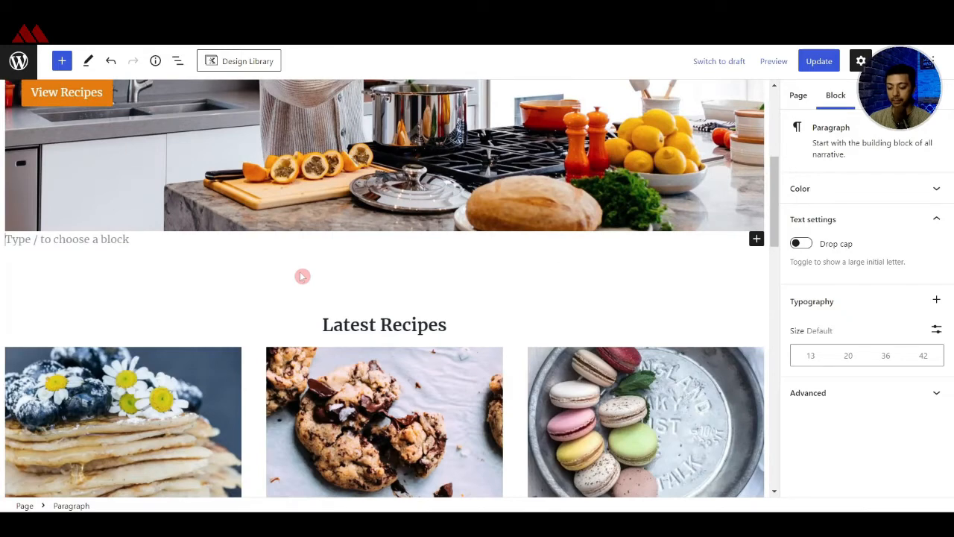
pyautogui.write('/row')
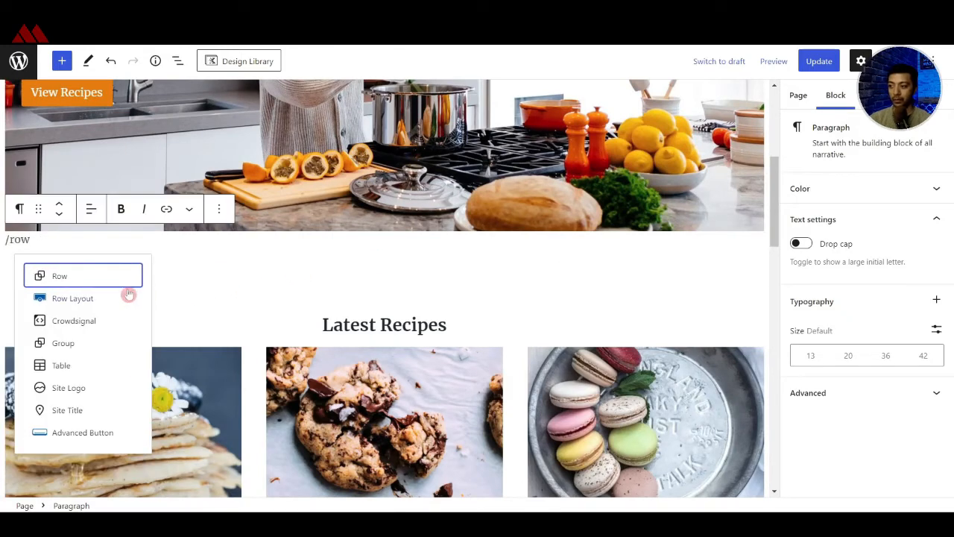
pyautogui.click(91, 300)
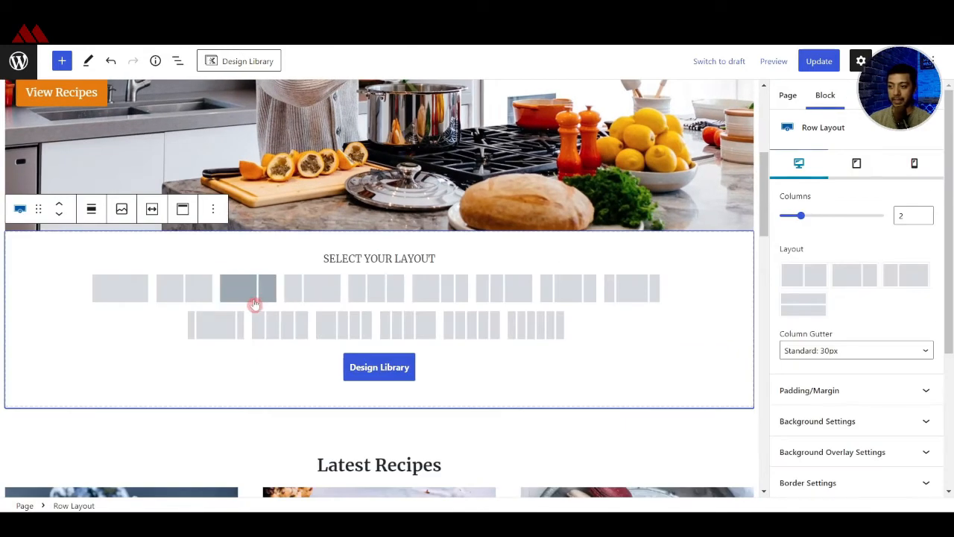
pyautogui.click(288, 332)
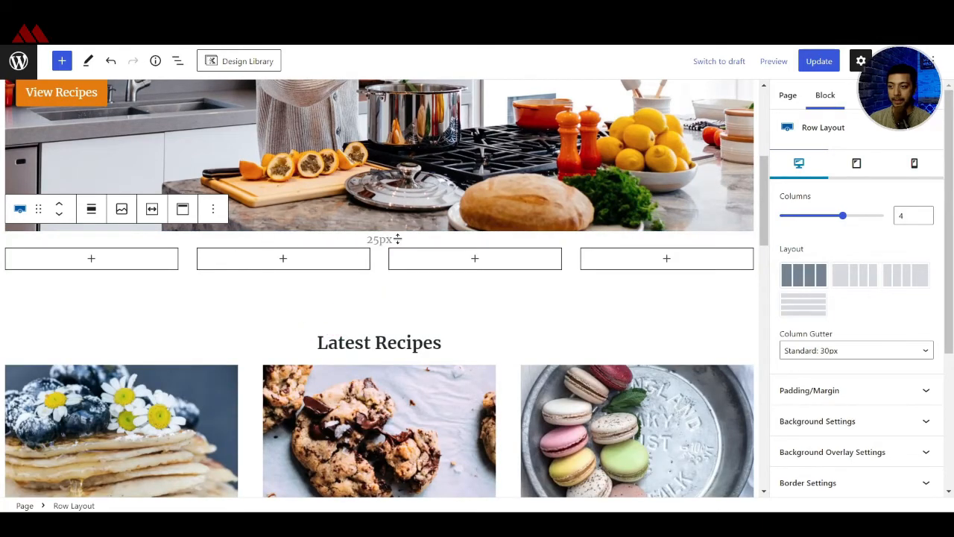
pyautogui.moveTo(398, 238); pyautogui.dragTo(398, 272)
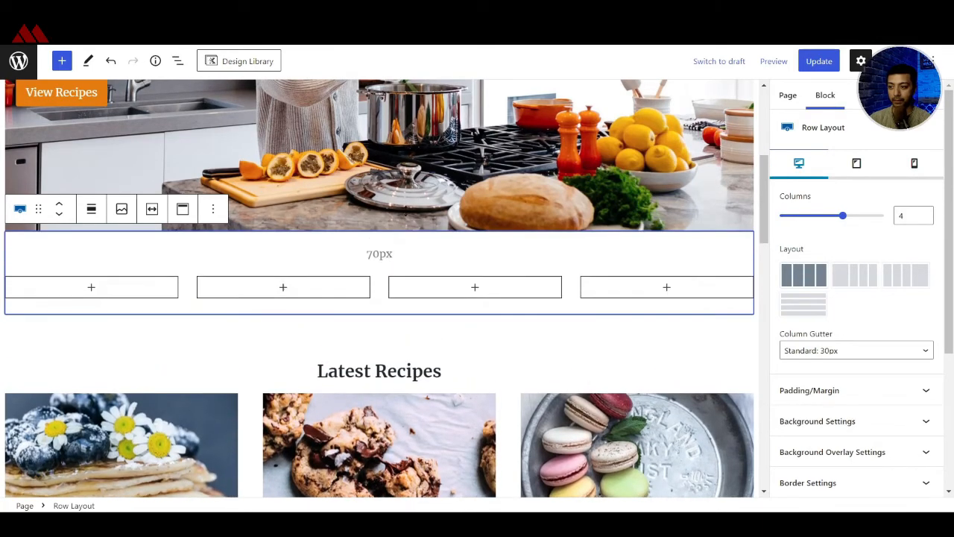
pyautogui.moveTo(362, 311); pyautogui.dragTo(368, 339)
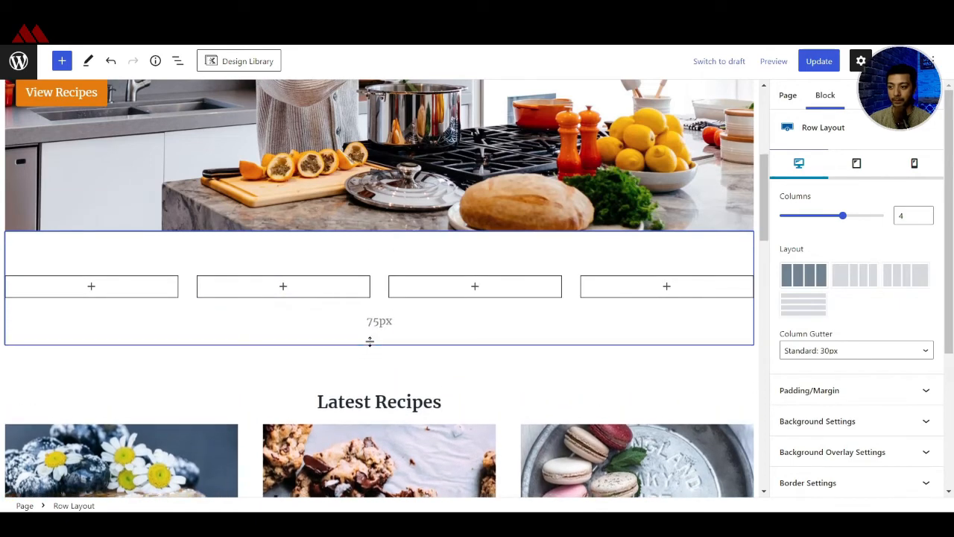
# Add an Image block with the fried-egg picture categories-img-3.png to the new row's first column and align it center.
pyautogui.click(89, 287)
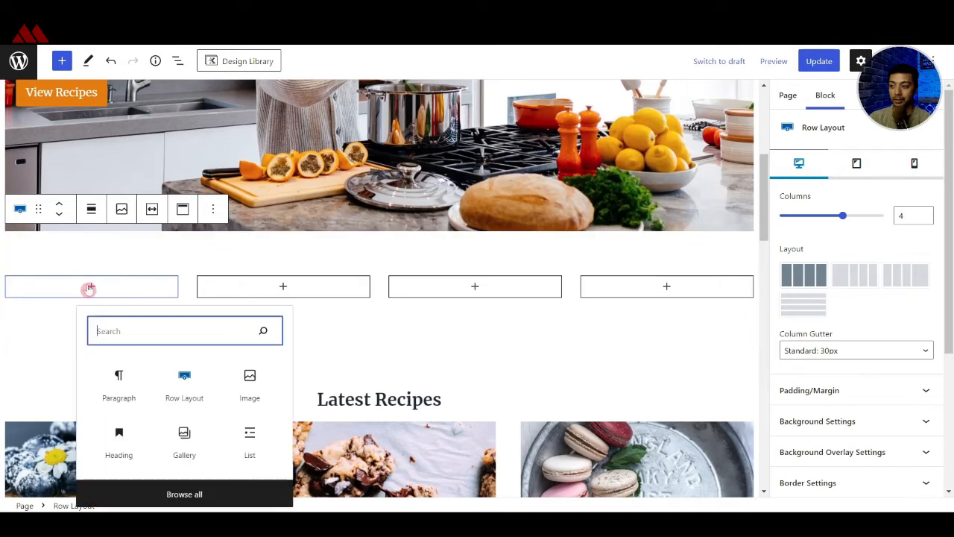
pyautogui.click(253, 380)
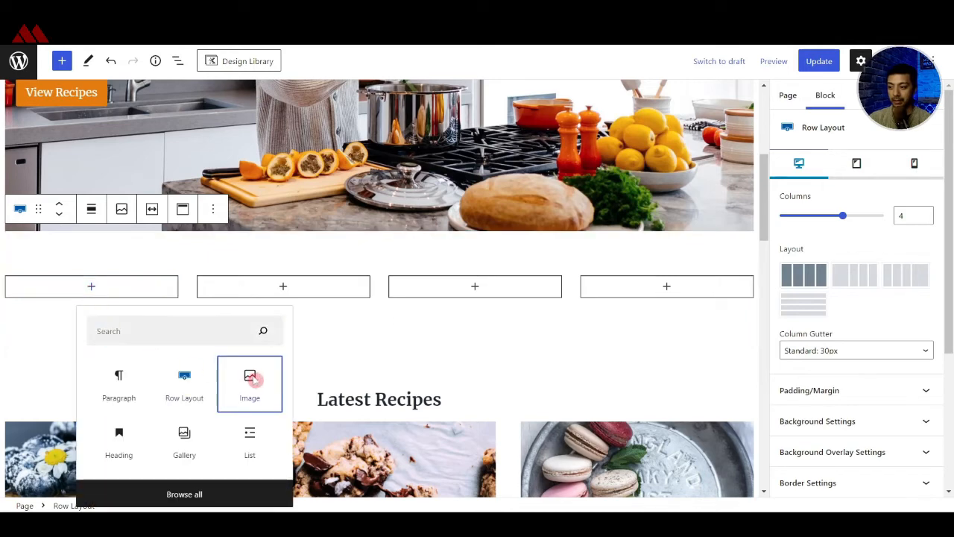
pyautogui.click(48, 356)
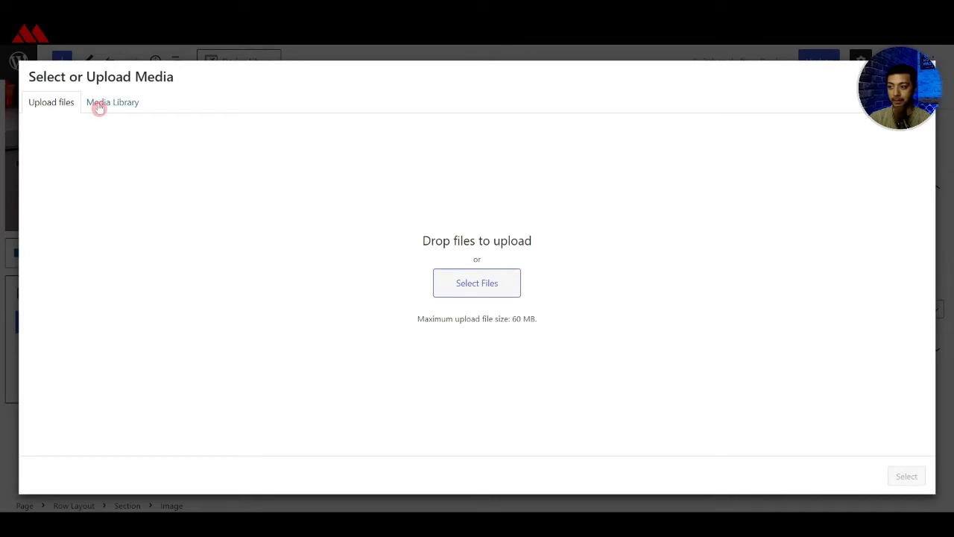
pyautogui.click(463, 291)
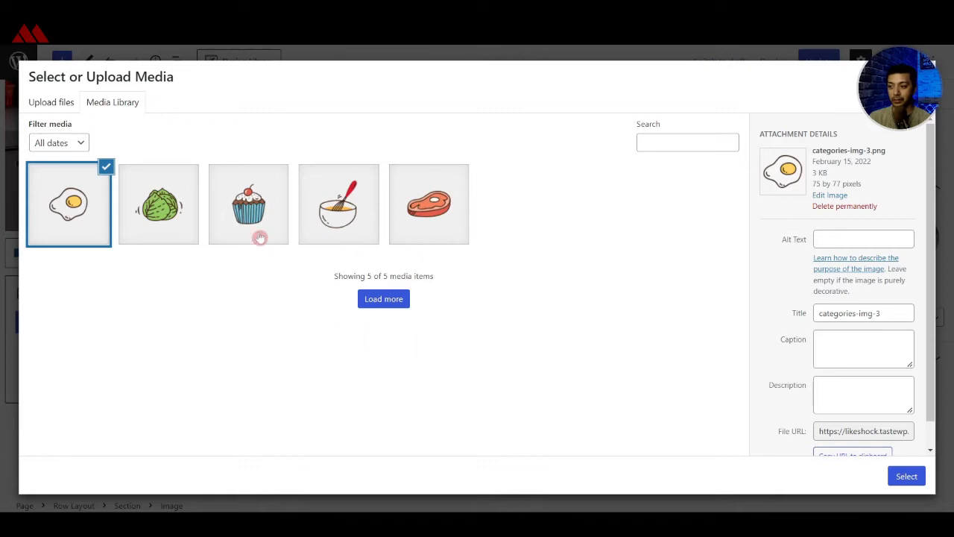
pyautogui.click(69, 214)
pyautogui.click(68, 214)
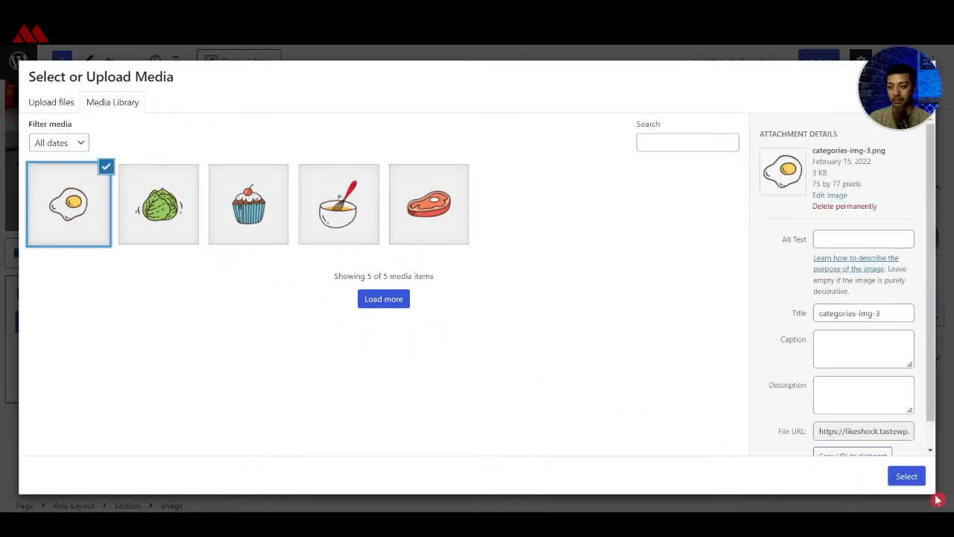
pyautogui.click(904, 478)
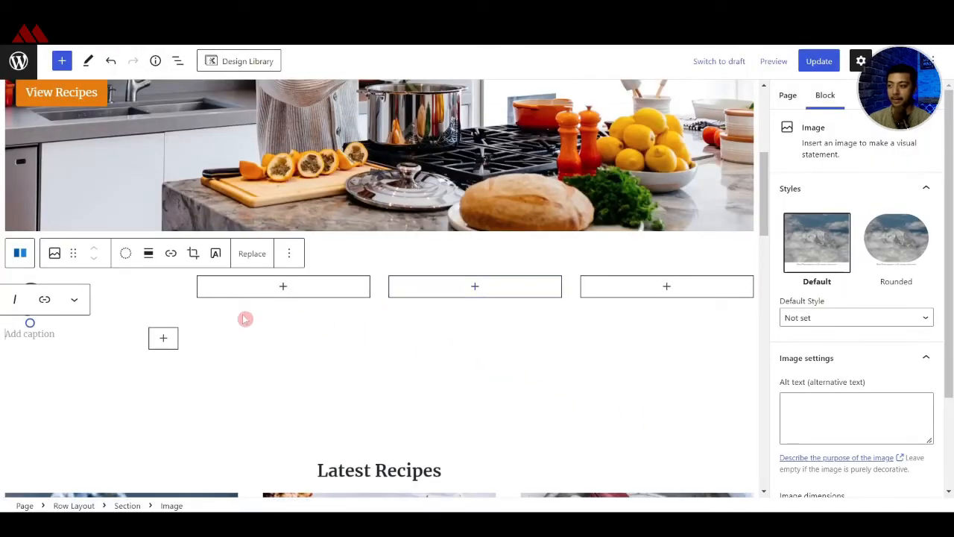
pyautogui.click(149, 253)
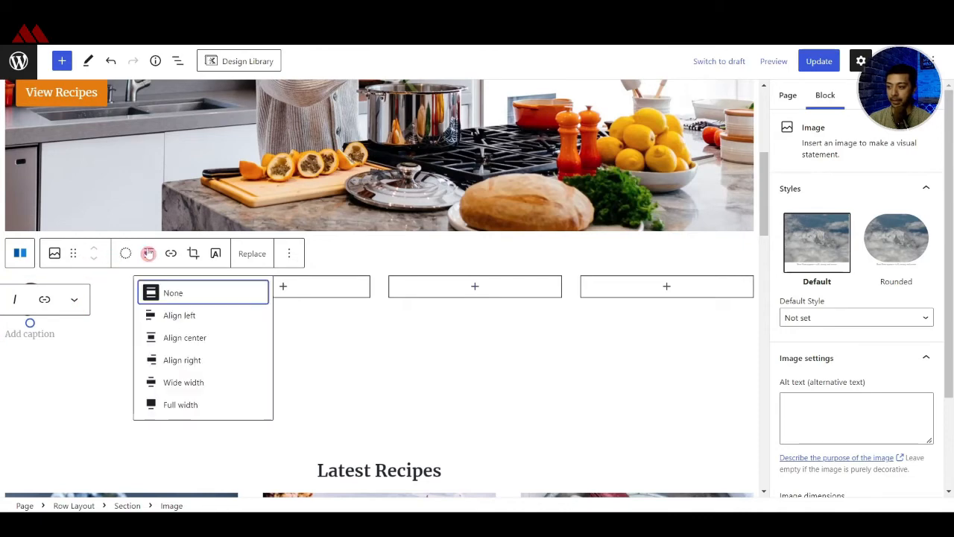
pyautogui.click(184, 338)
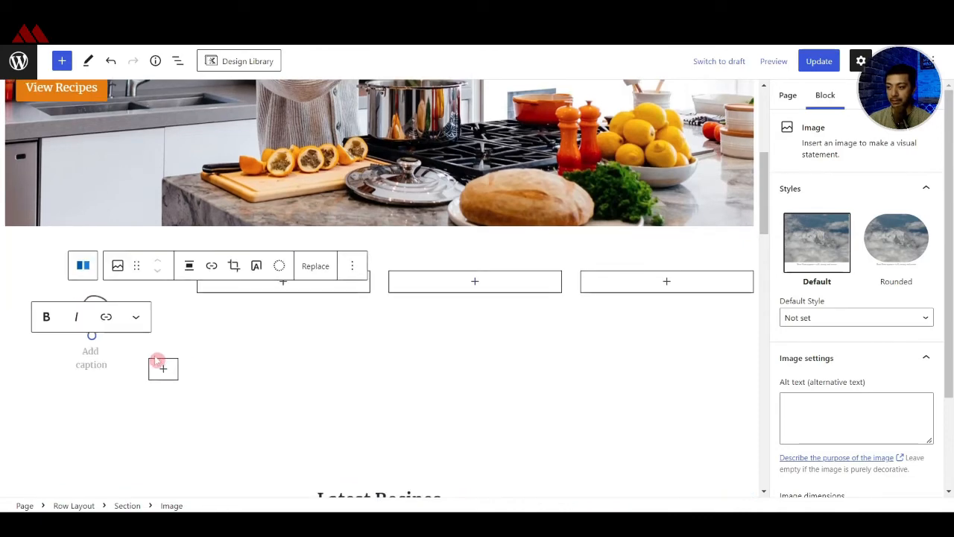
# Insert an Advanced Heading block after the egg image with the text "Breakfast".
pyautogui.click(352, 266)
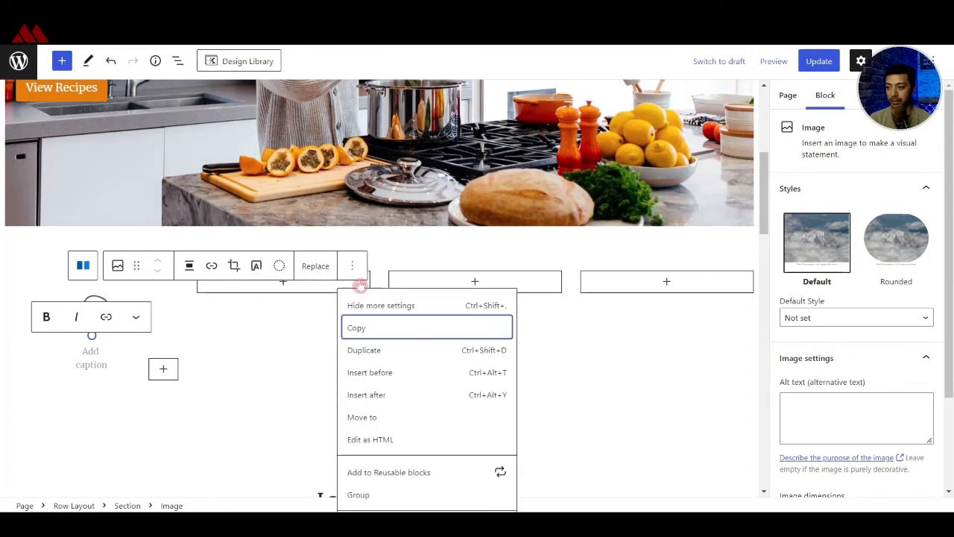
pyautogui.click(360, 396)
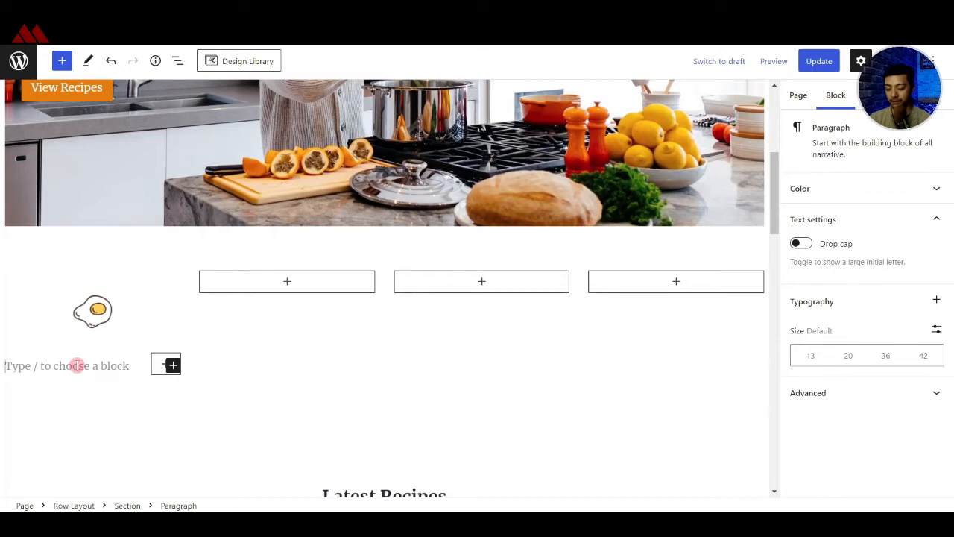
pyautogui.write('/ad')
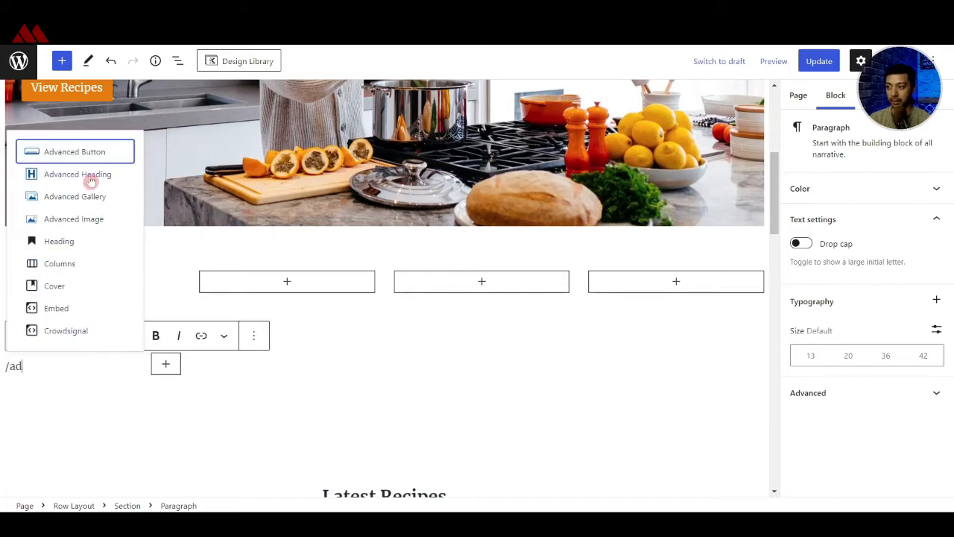
pyautogui.click(90, 181)
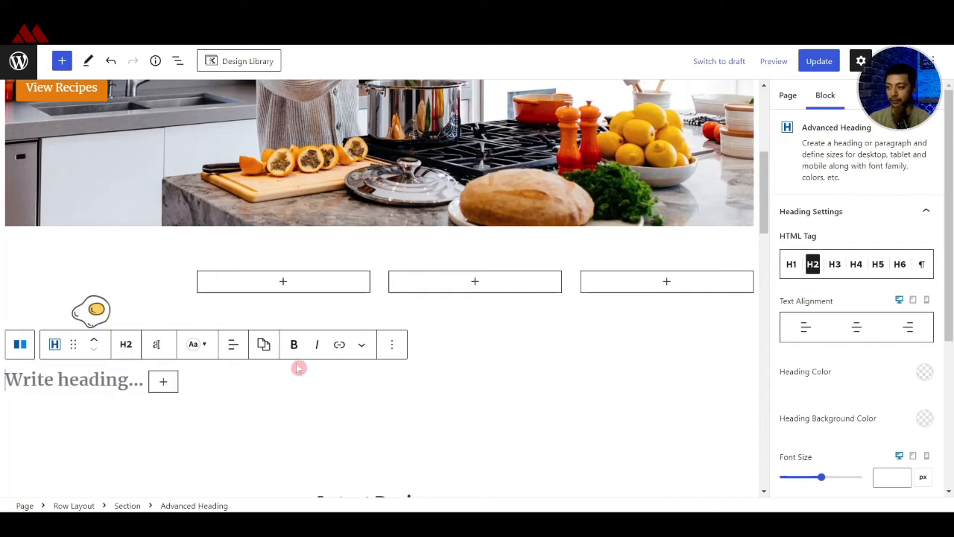
pyautogui.write('Breakfast')
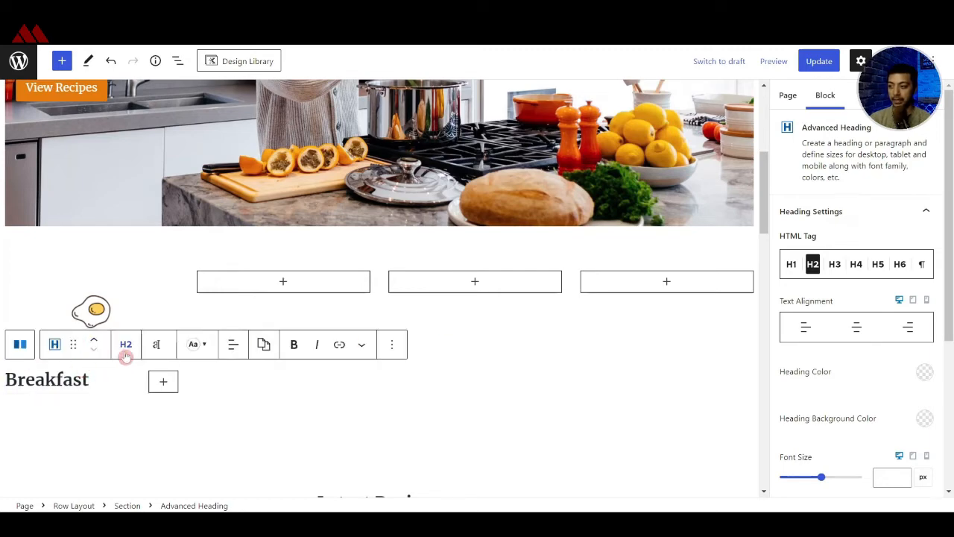
# Format the Breakfast heading as a paragraph with centered, bold text.
pyautogui.click(126, 344)
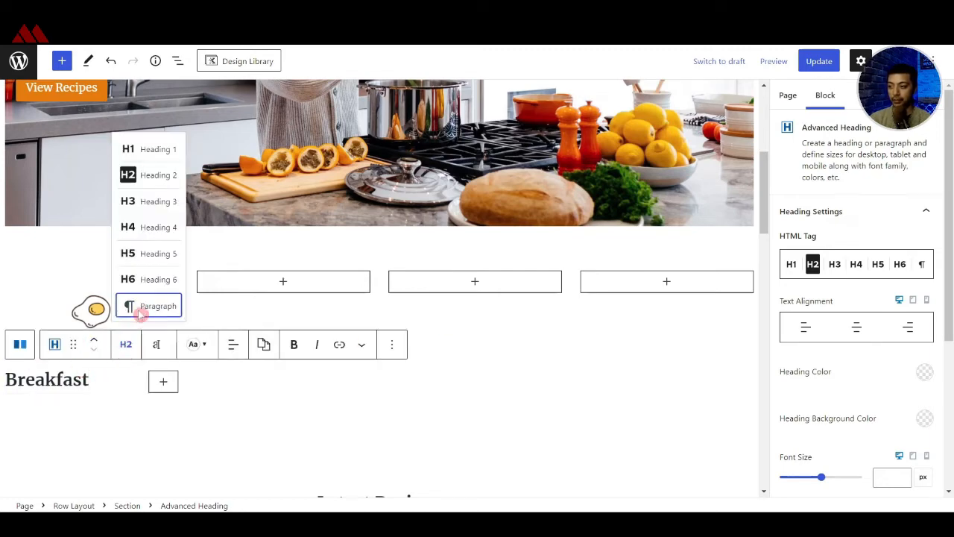
pyautogui.click(140, 314)
pyautogui.click(232, 335)
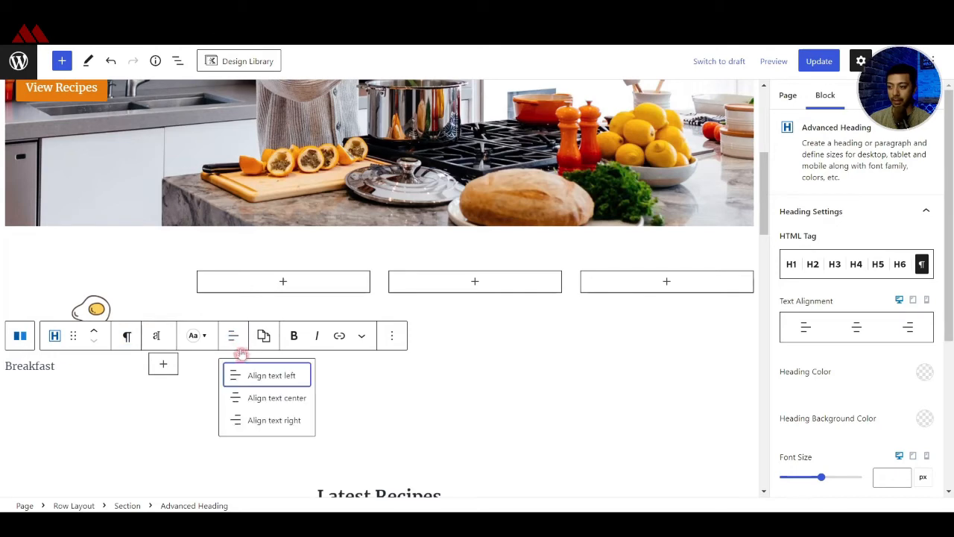
pyautogui.click(260, 403)
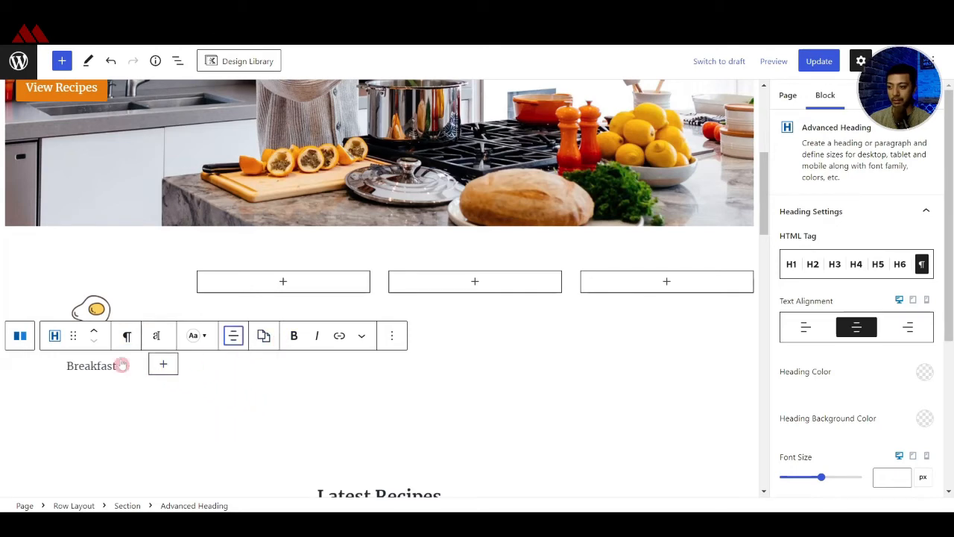
pyautogui.doubleClick(78, 366)
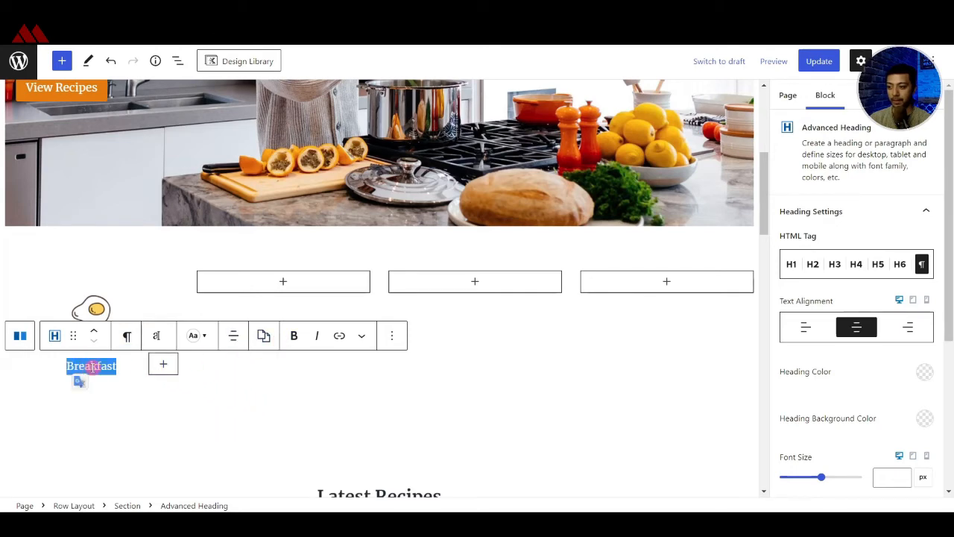
pyautogui.click(294, 336)
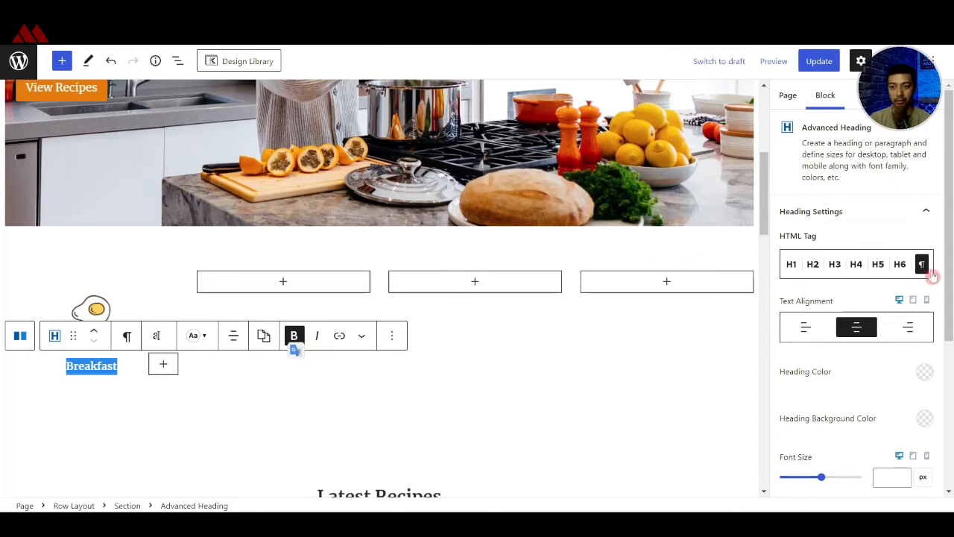
# Set the Breakfast text's font size to 14 px and update the Home page.
pyautogui.moveTo(951, 288); pyautogui.dragTo(952, 375)
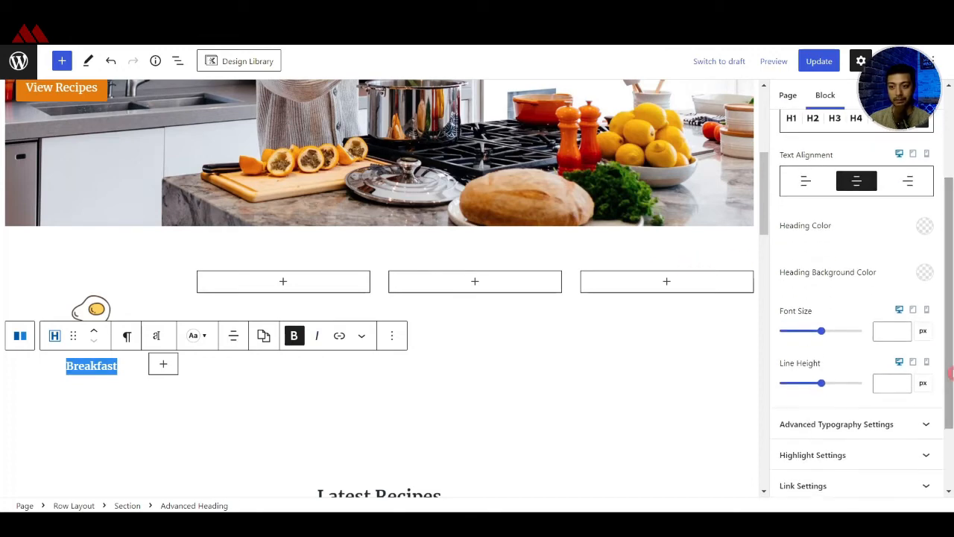
pyautogui.click(903, 334)
pyautogui.write('134')
pyautogui.press('BackSpace')
pyautogui.press('BackSpace')
pyautogui.write('4')
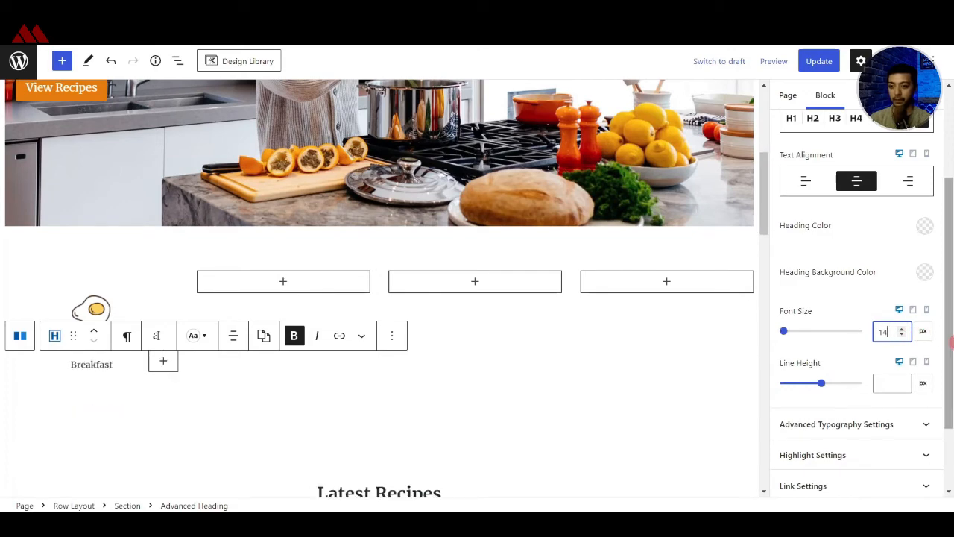
pyautogui.doubleClick(877, 332)
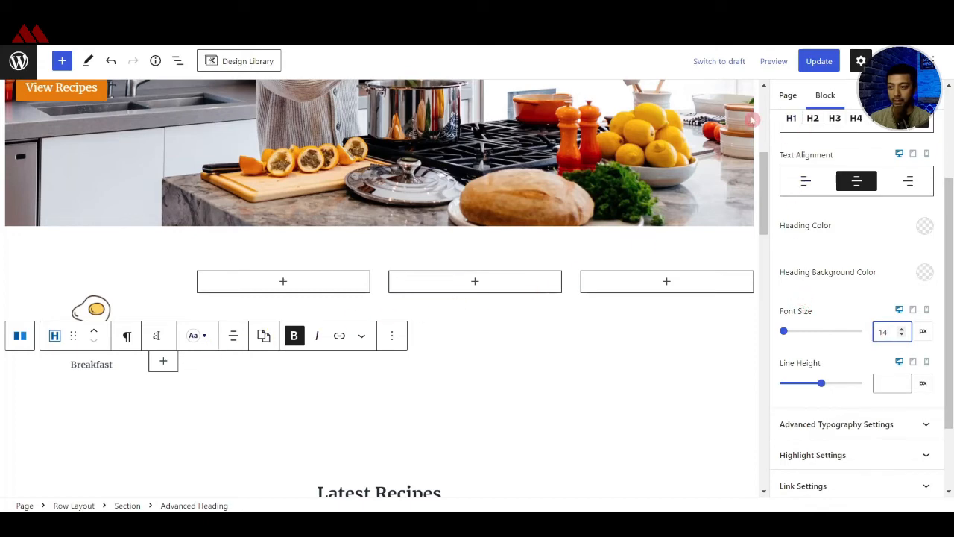
pyautogui.click(820, 62)
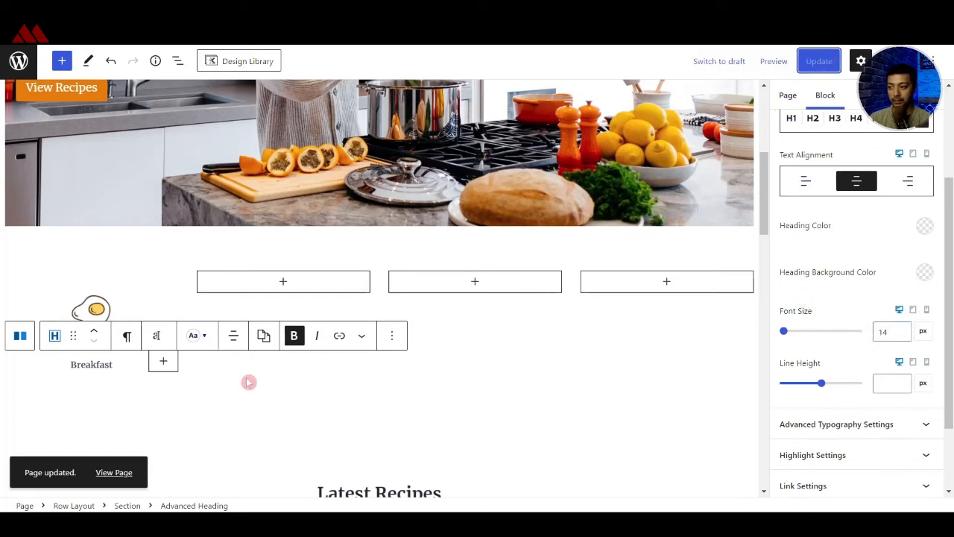
# Link the egg image to the placeholder URL "#".
pyautogui.click(249, 382)
pyautogui.click(94, 311)
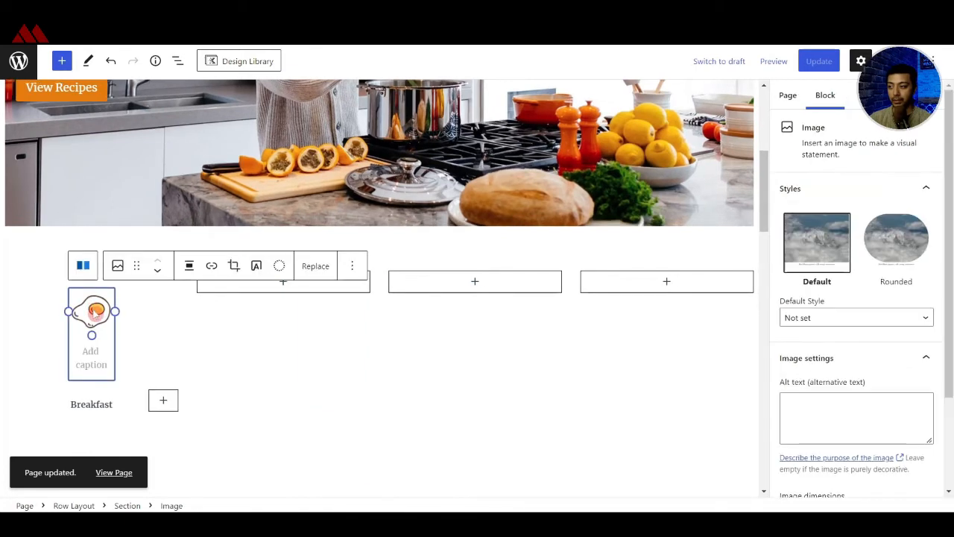
pyautogui.click(212, 265)
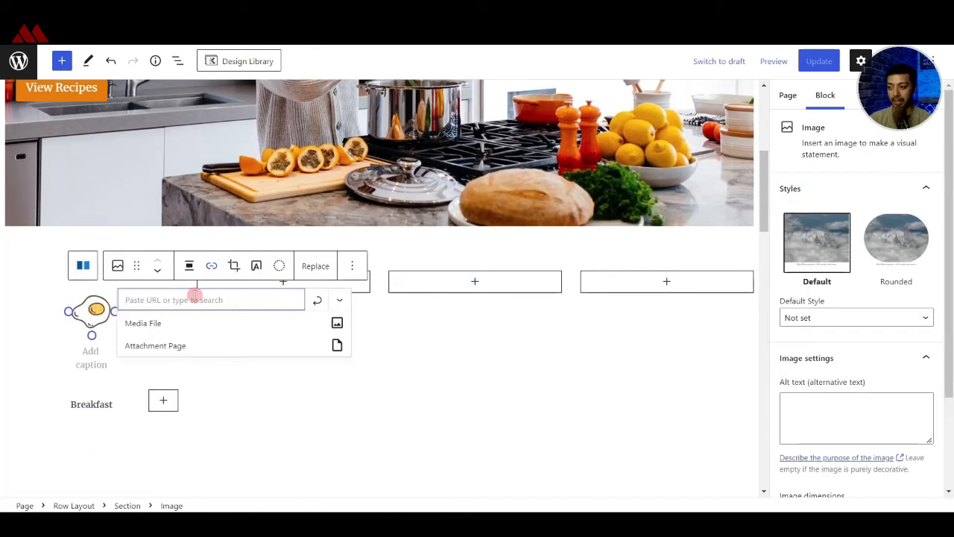
pyautogui.write('#')
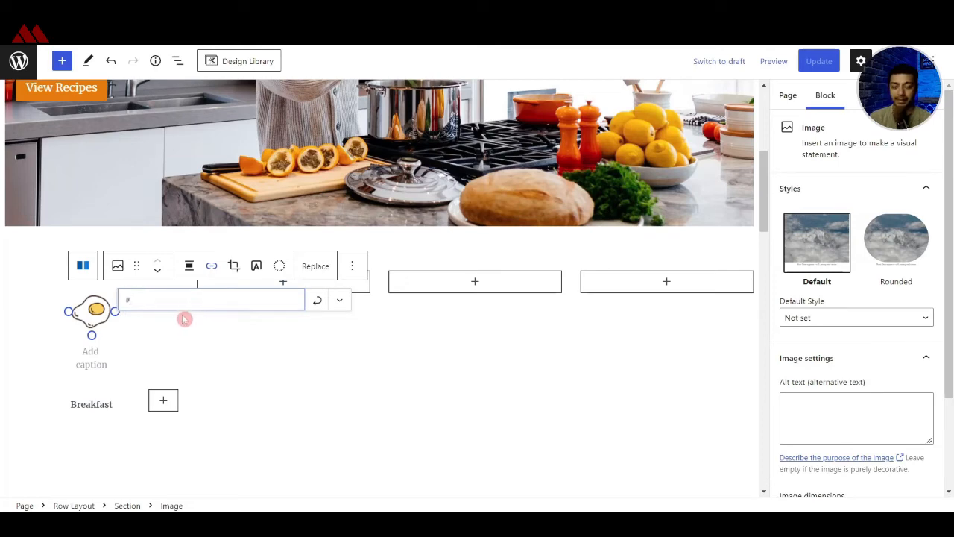
pyautogui.click(316, 302)
# Add a link to the Breakfast text under the egg image and update the Home page.
pyautogui.click(98, 404)
pyautogui.doubleClick(87, 367)
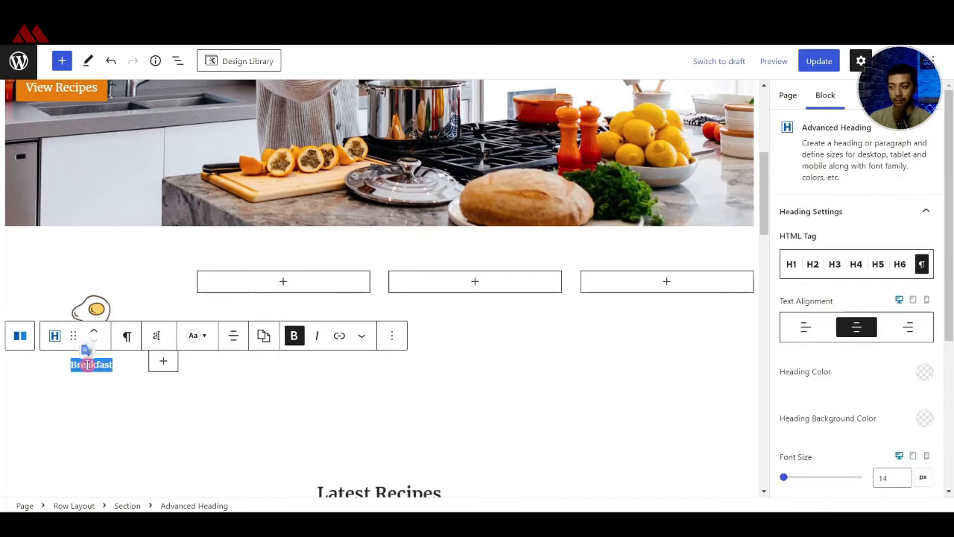
pyautogui.click(339, 336)
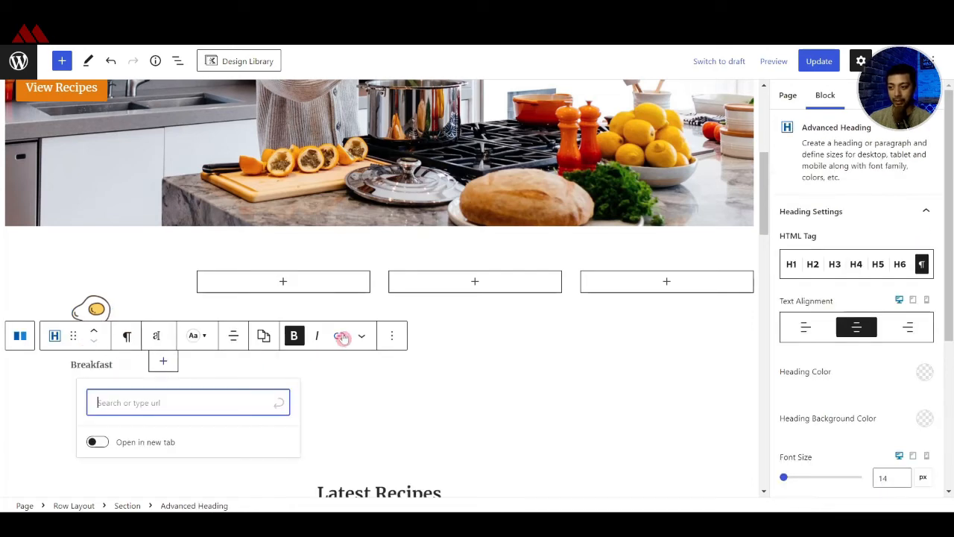
pyautogui.click(279, 405)
pyautogui.click(292, 331)
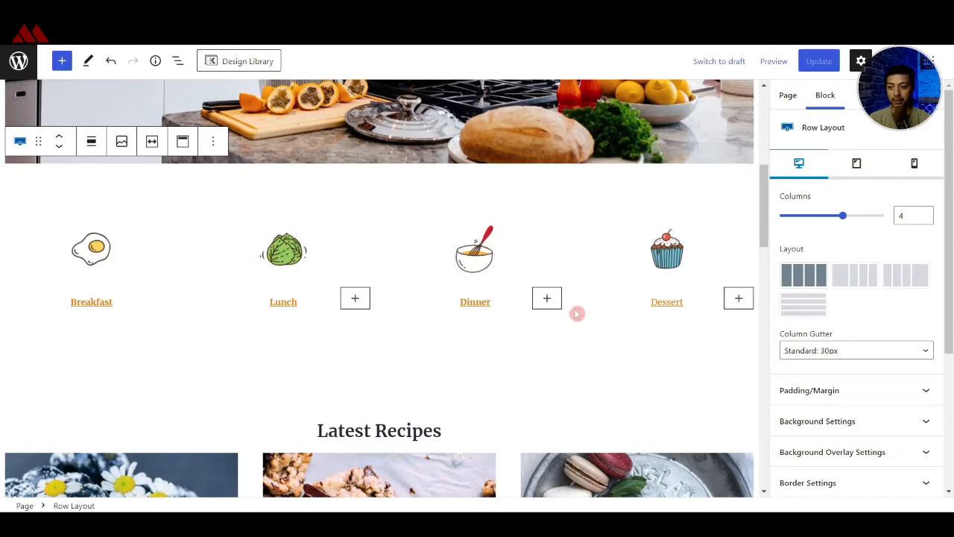
pyautogui.click(820, 61)
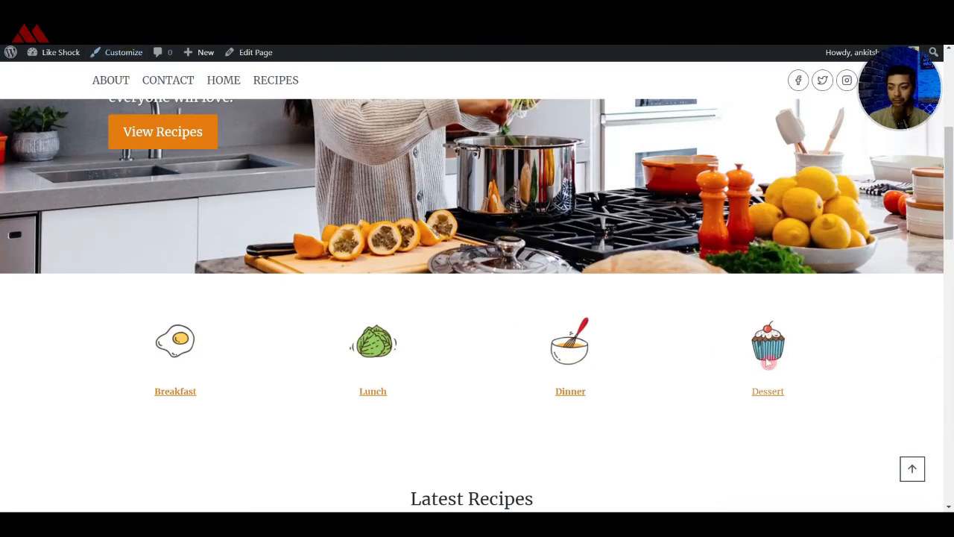
# Open The Perfect Chocolate Chip Cookie from Latest Recipes on the live page and examine its article layout and recipe card.
pyautogui.scroll(-4, 446, 244)
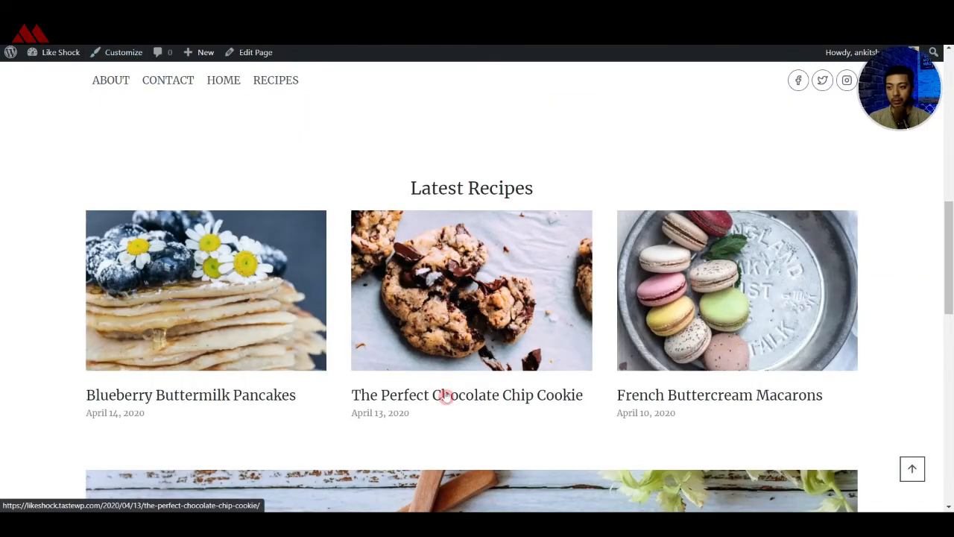
pyautogui.click(539, 335)
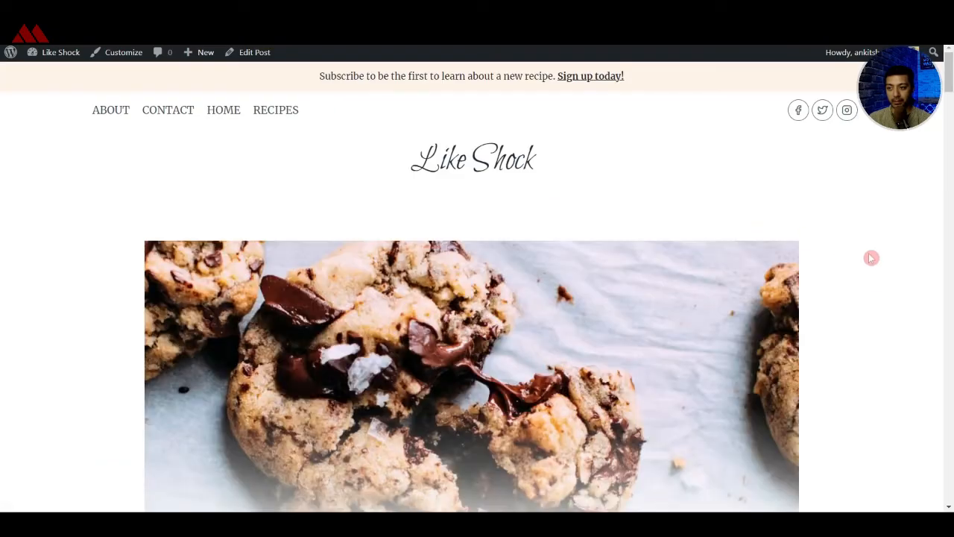
pyautogui.scroll(-3, 872, 258)
pyautogui.scroll(-6, 425, 337)
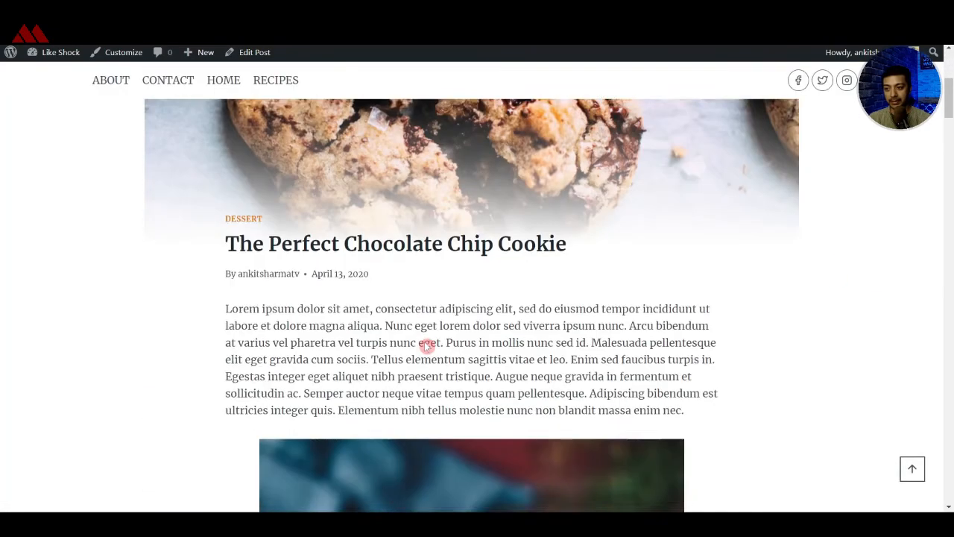
pyautogui.scroll(-15, 427, 346)
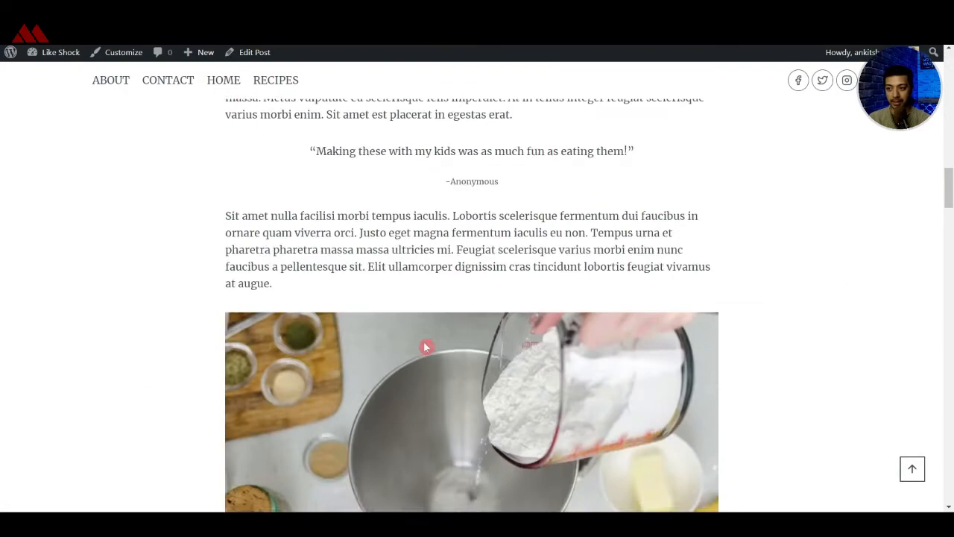
pyautogui.scroll(-12, 425, 346)
pyautogui.scroll(8, 425, 346)
pyautogui.scroll(3, 424, 343)
pyautogui.scroll(-7, 422, 341)
pyautogui.scroll(-6, 422, 340)
pyautogui.scroll(20, 433, 361)
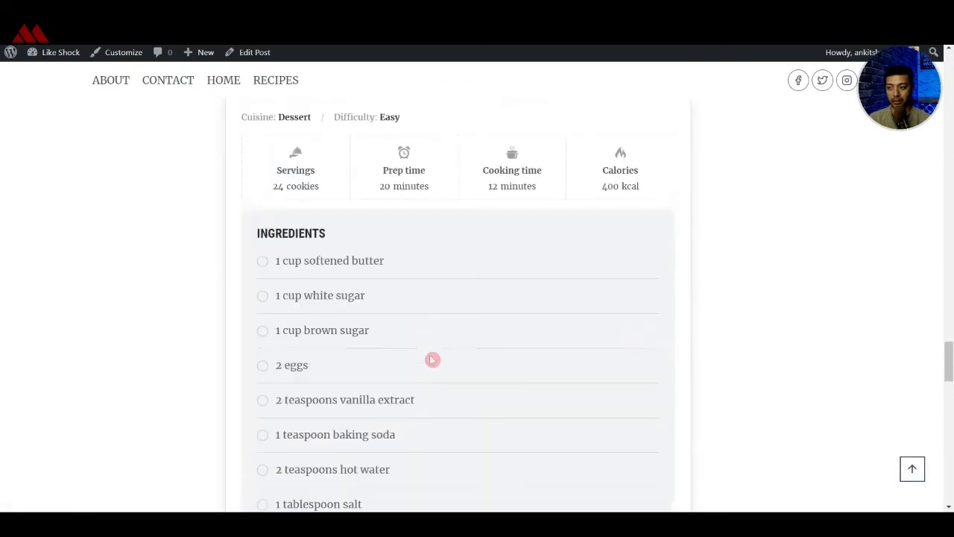
pyautogui.scroll(-2, 458, 307)
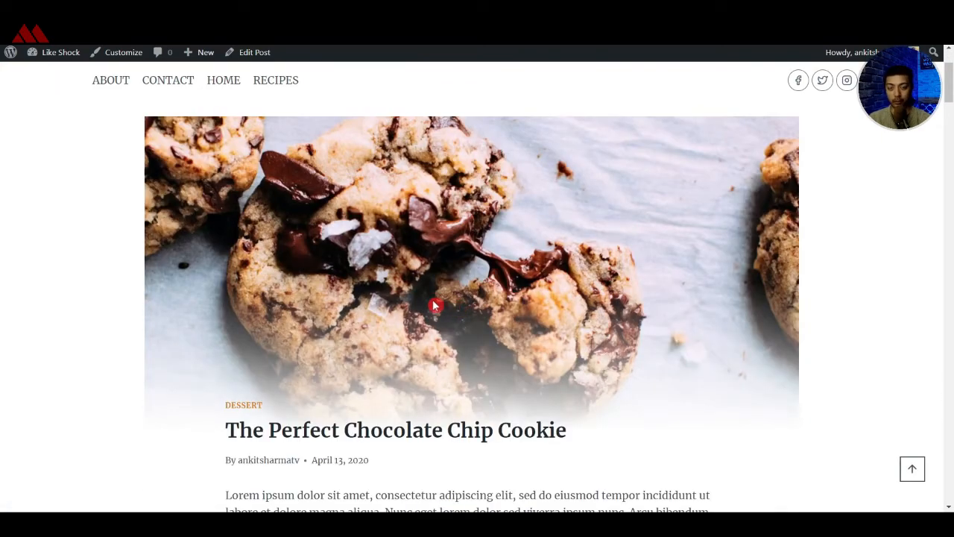
# In the theme customizer's single post layout, set the featured image width to Stretch Full.
pyautogui.click(113, 57)
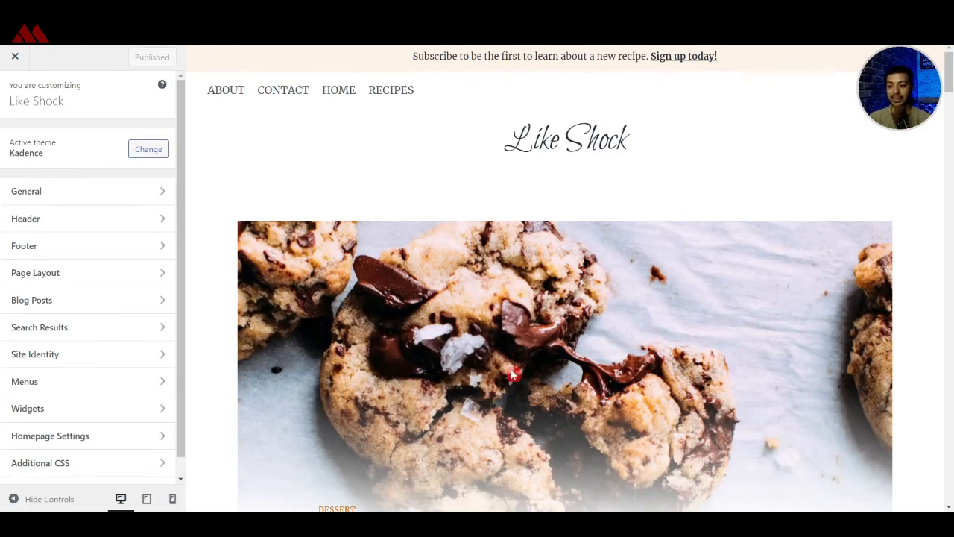
pyautogui.scroll(-3, 511, 379)
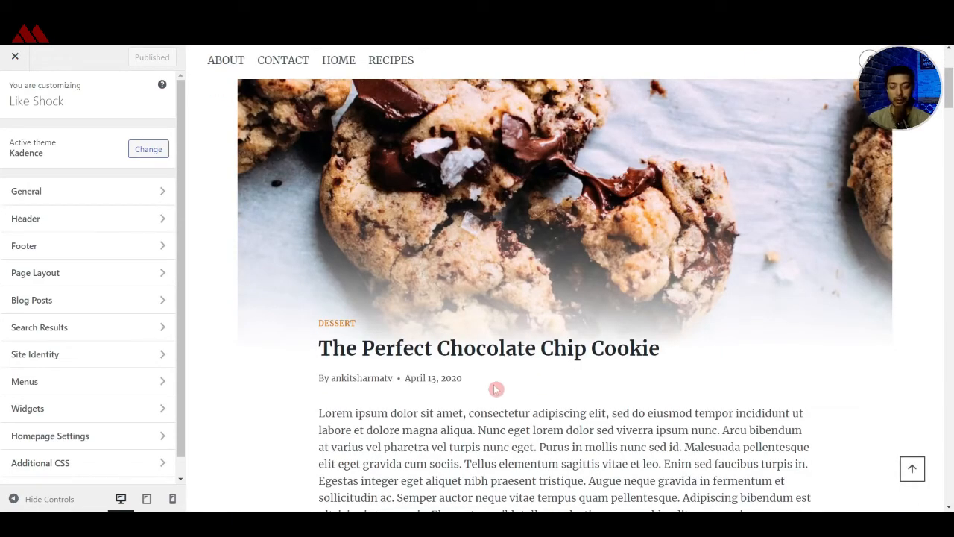
pyautogui.click(55, 301)
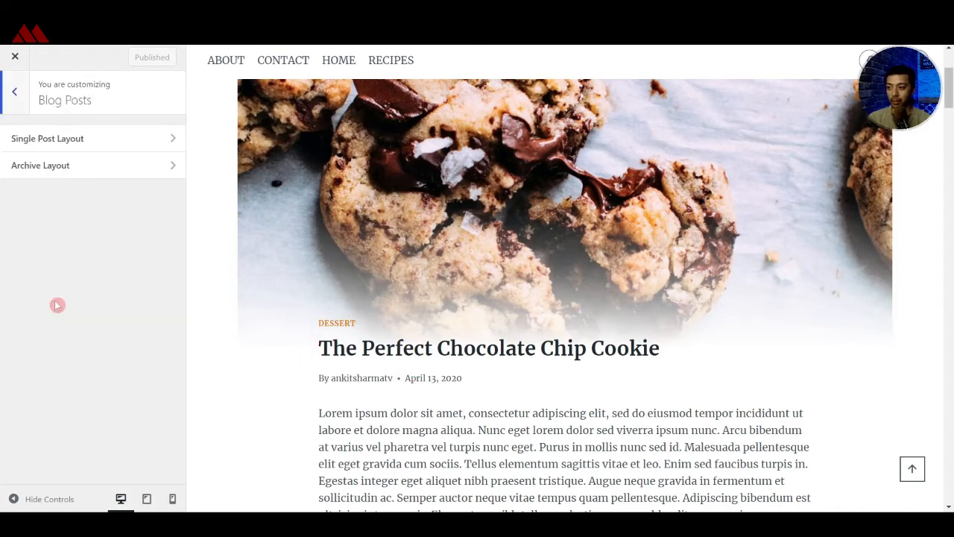
pyautogui.click(31, 142)
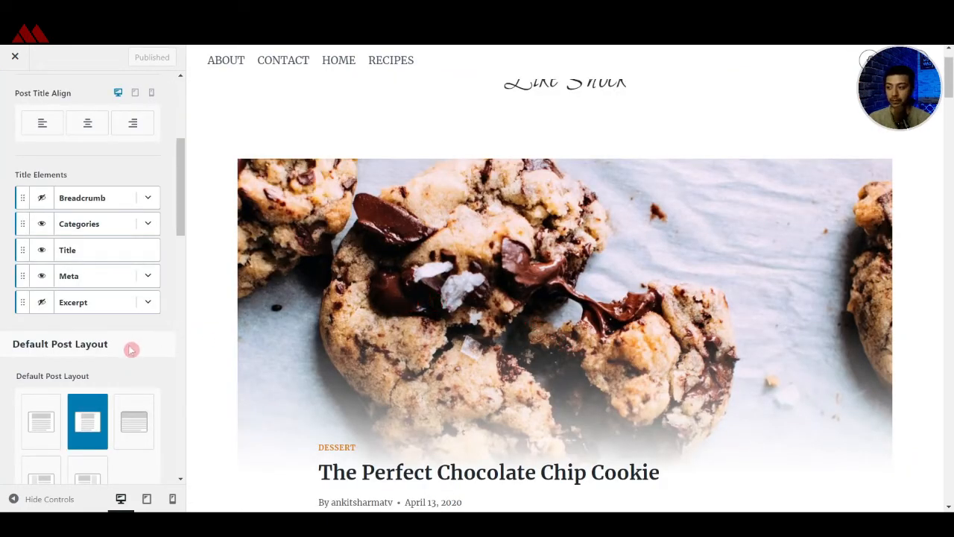
pyautogui.scroll(-4, 135, 344)
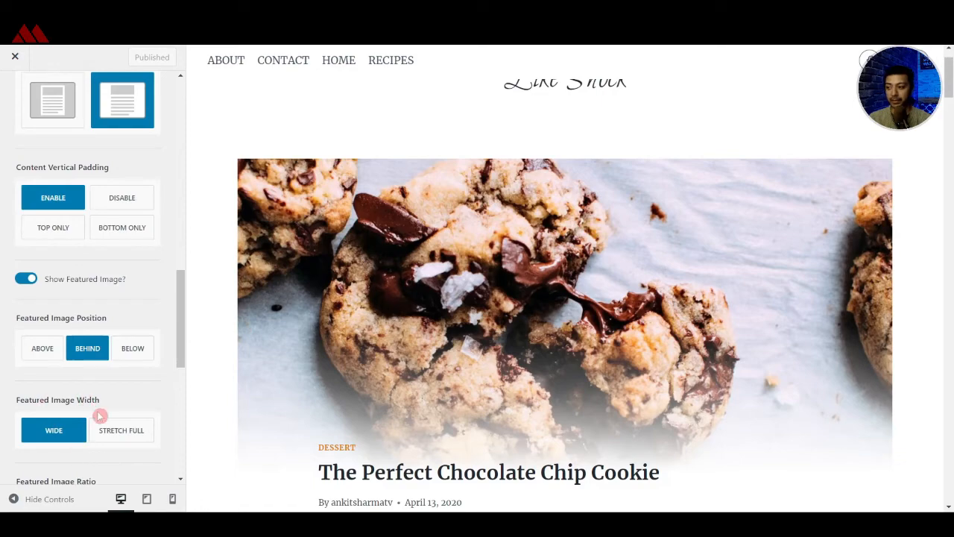
pyautogui.click(124, 442)
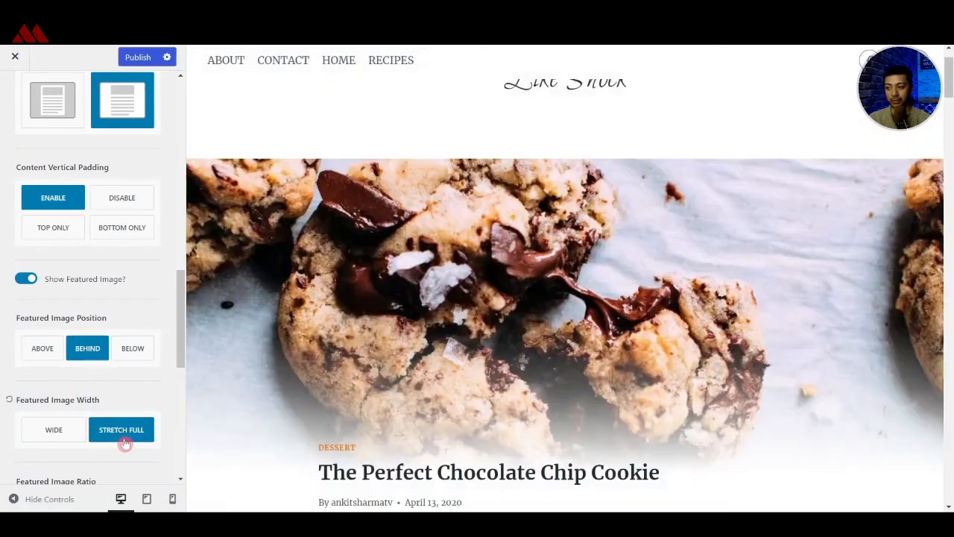
pyautogui.scroll(-4, 512, 386)
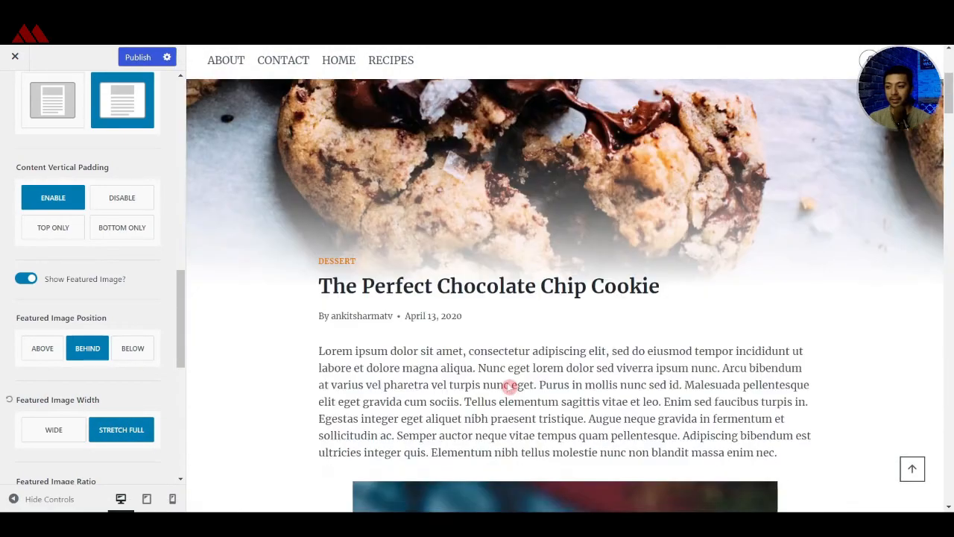
pyautogui.scroll(3, 372, 291)
pyautogui.scroll(1, 372, 291)
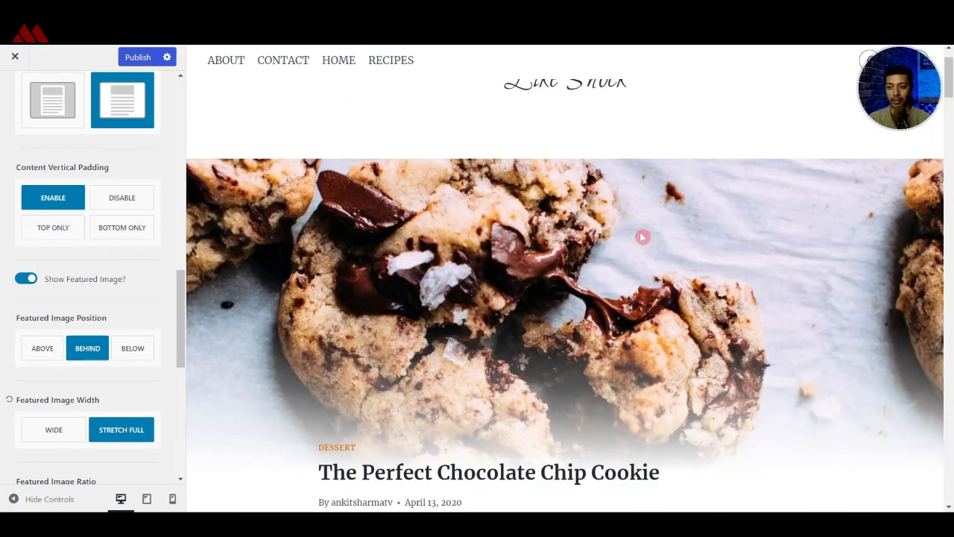
# Disable the content vertical padding for single posts, publish the change and check the cookie post on the live site.
pyautogui.scroll(-3, 642, 237)
pyautogui.scroll(3, 595, 274)
pyautogui.scroll(1, 128, 354)
pyautogui.scroll(1, 452, 337)
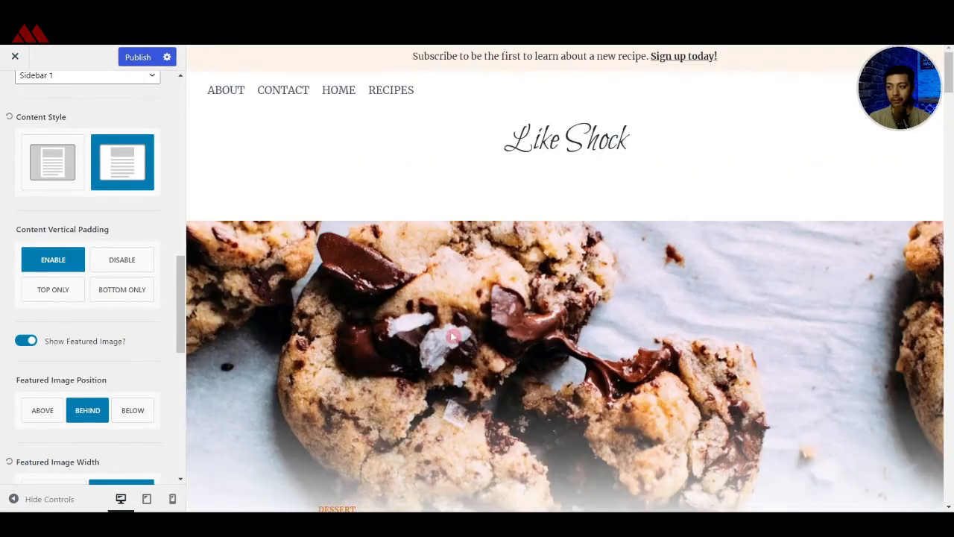
pyautogui.click(127, 263)
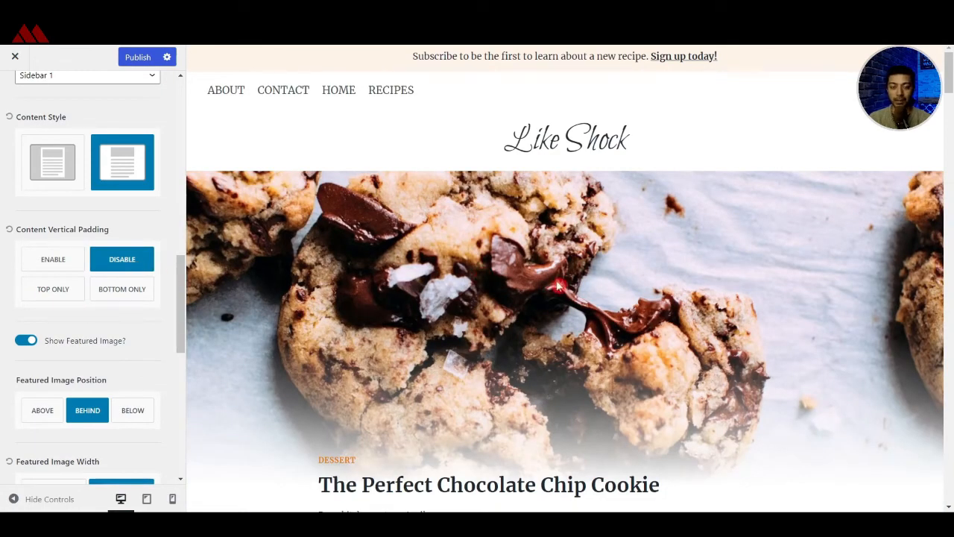
pyautogui.click(138, 59)
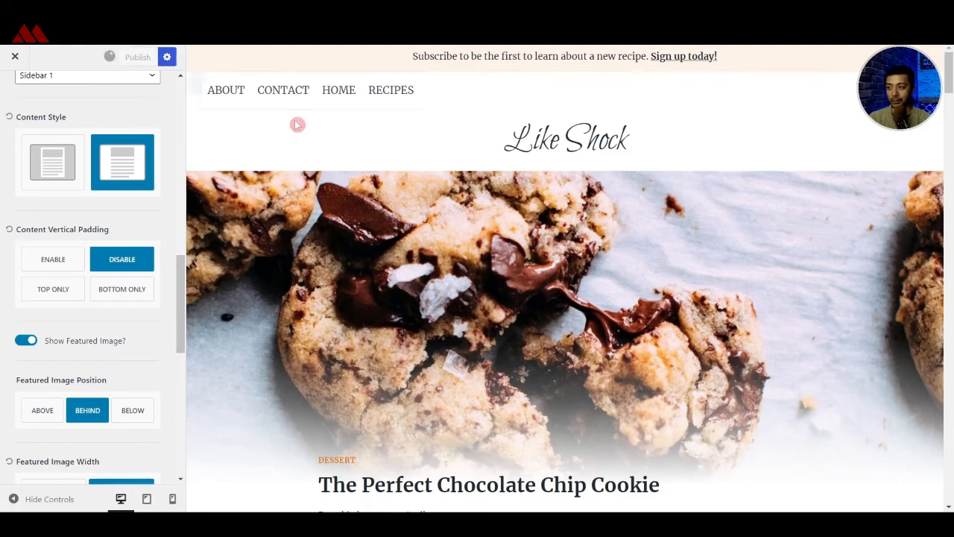
pyautogui.click(14, 56)
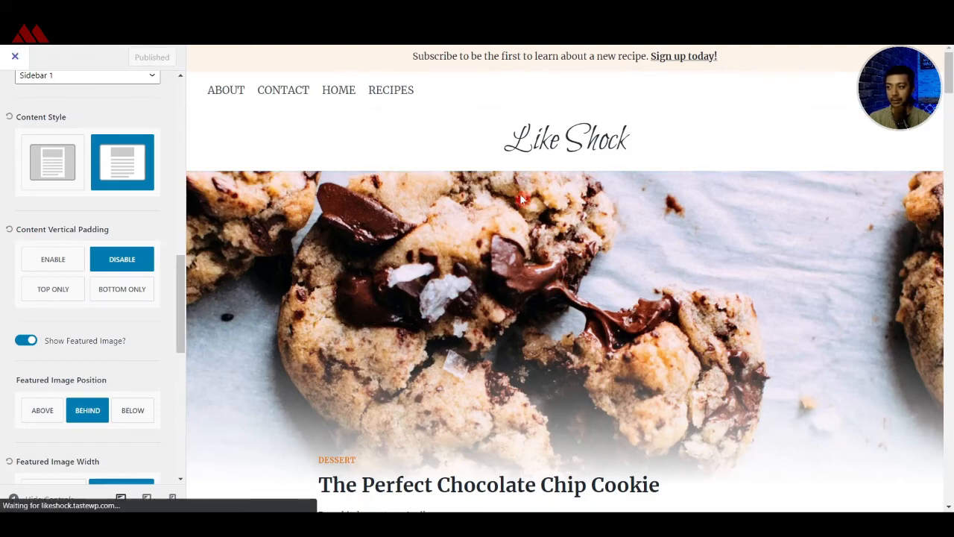
pyautogui.scroll(-5, 643, 259)
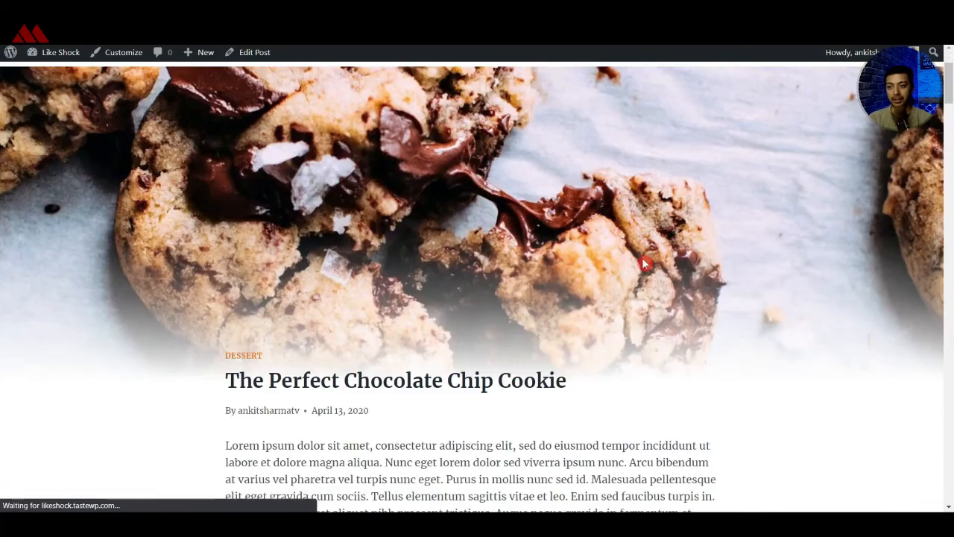
pyautogui.scroll(-15, 643, 259)
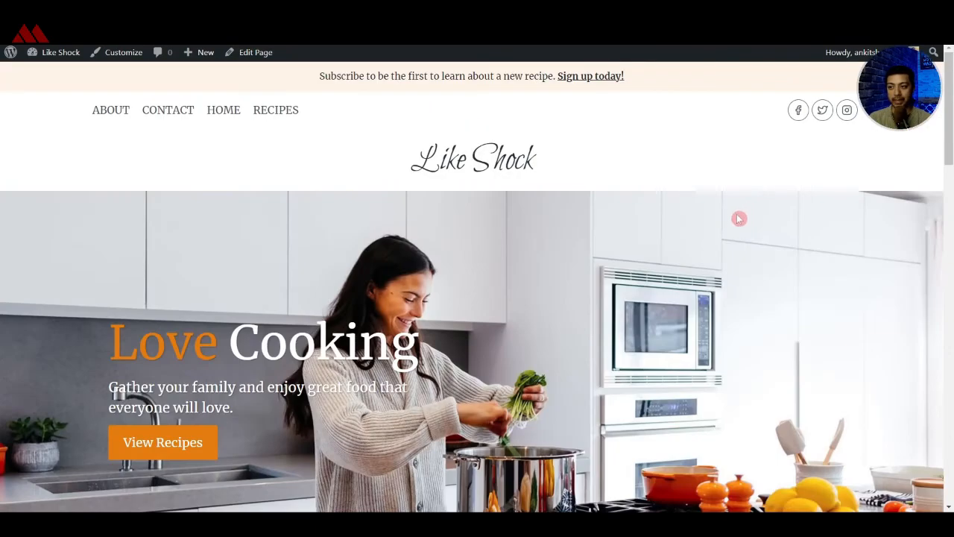
# Rearrange the Home header's main row as Logo left, Primary Navigation centre and Social right, and publish it.
pyautogui.moveTo(950, 126); pyautogui.dragTo(951, 470)
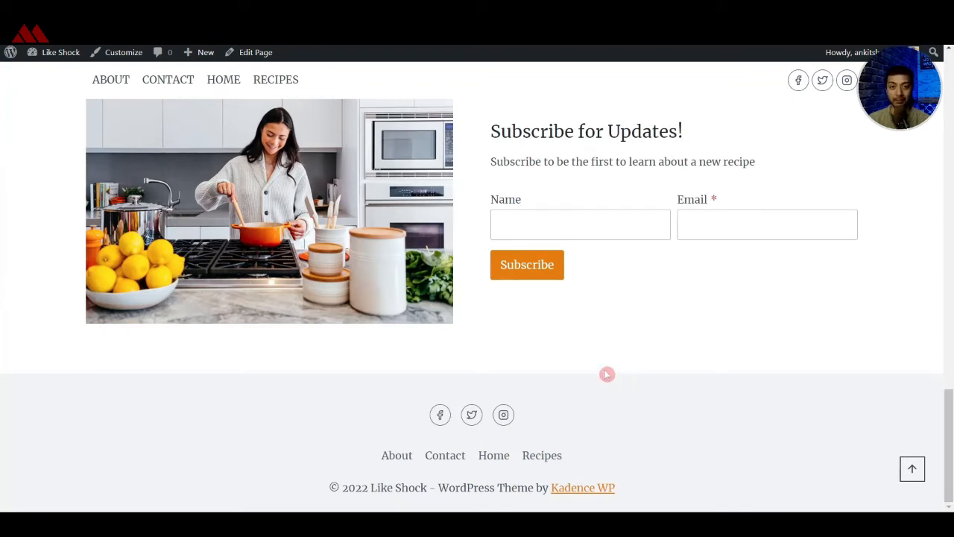
pyautogui.click(115, 59)
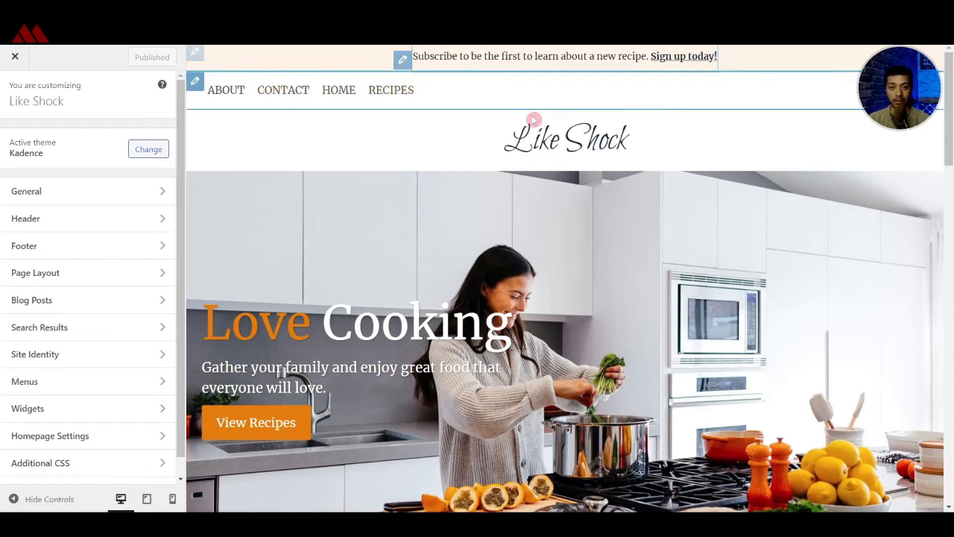
pyautogui.click(195, 55)
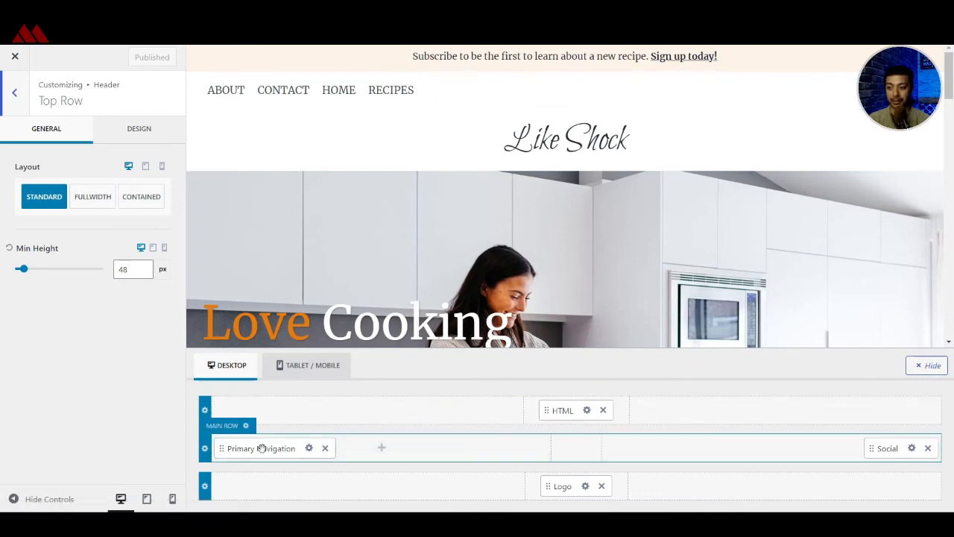
pyautogui.moveTo(258, 448); pyautogui.dragTo(292, 455)
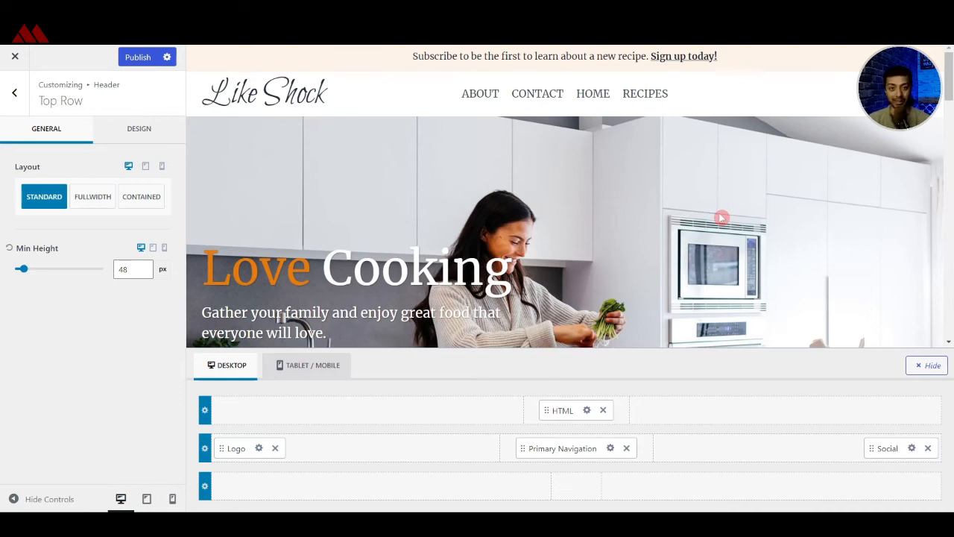
pyautogui.click(143, 60)
# Place Footer Navigation in the first column and Social in the third column of the footer's top row.
pyautogui.scroll(-15, 613, 186)
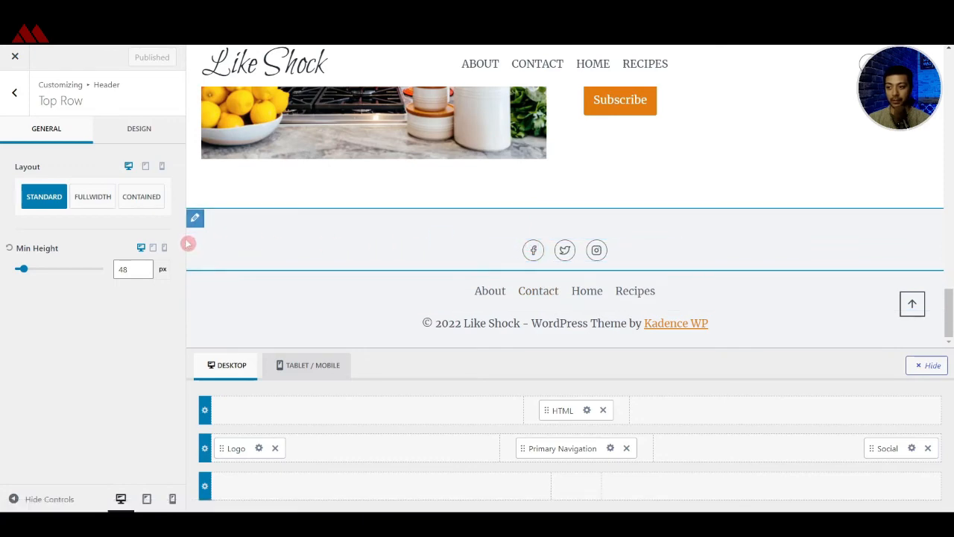
pyautogui.click(196, 219)
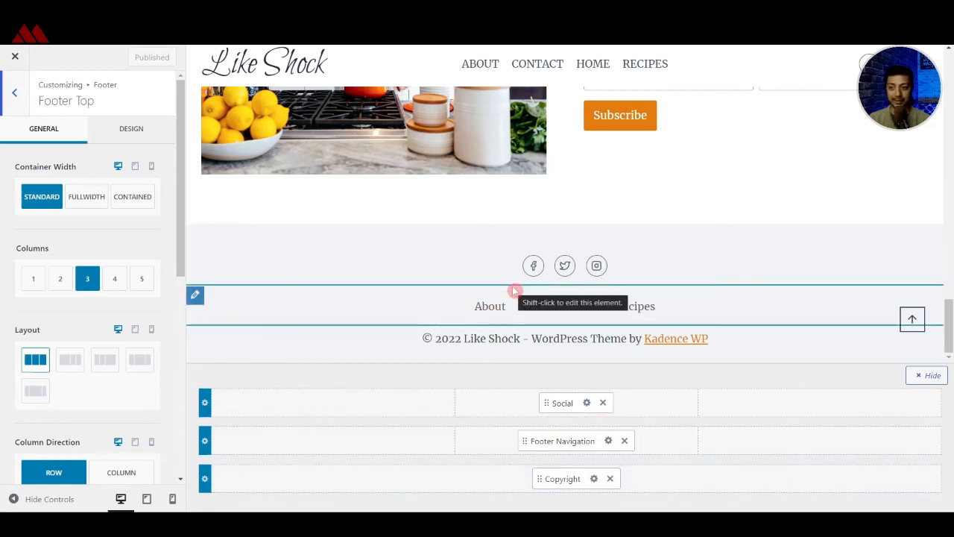
pyautogui.moveTo(556, 441); pyautogui.dragTo(325, 405)
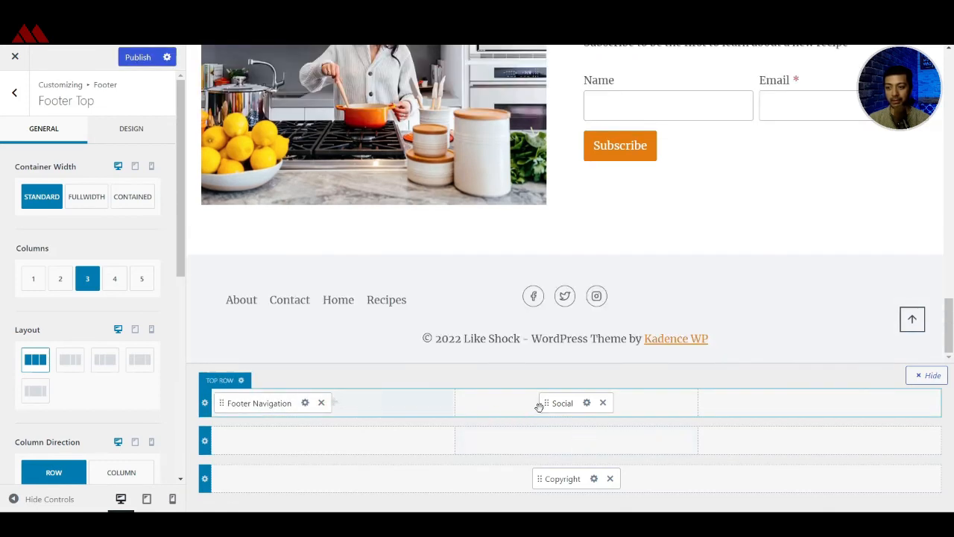
pyautogui.moveTo(557, 404); pyautogui.dragTo(794, 414)
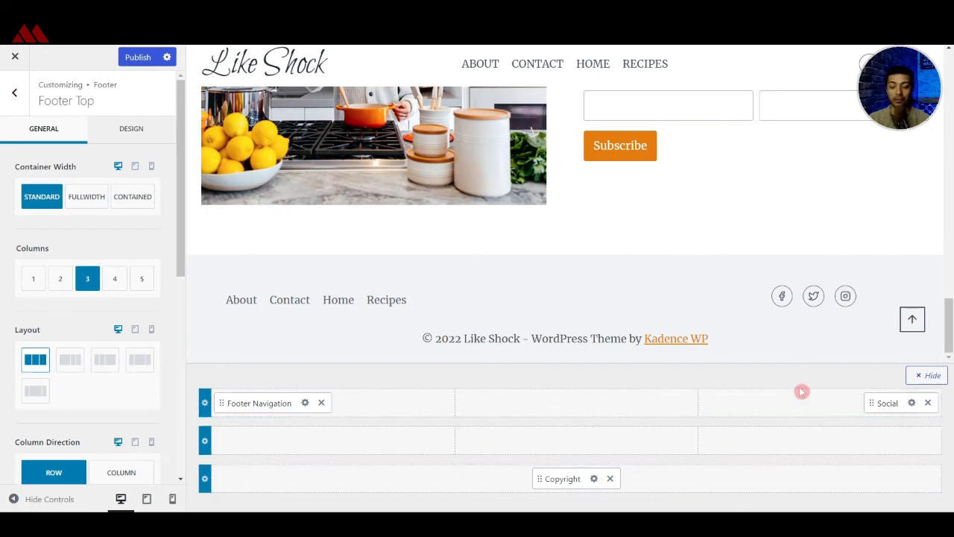
# Add Widget 1 to the middle column of the footer's top row and open its widget settings.
pyautogui.click(577, 405)
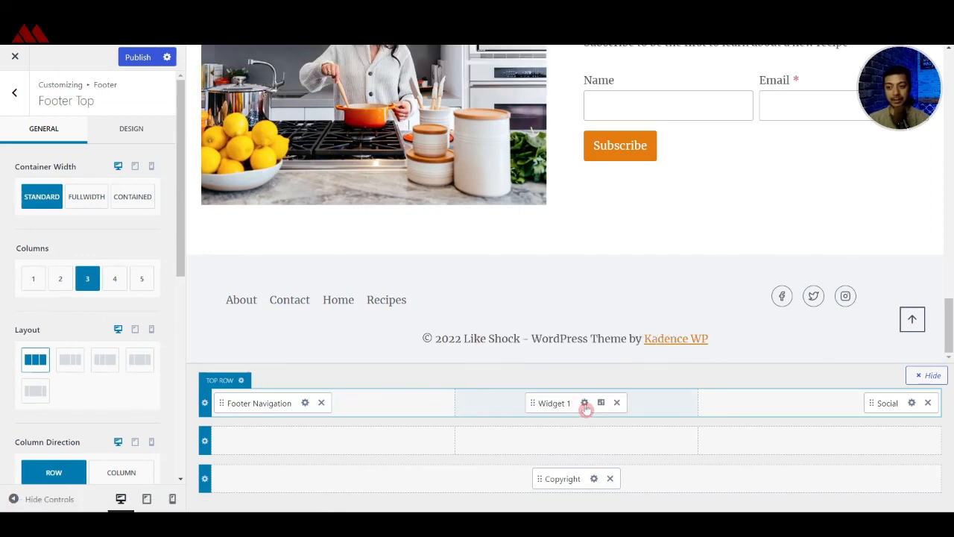
pyautogui.click(585, 404)
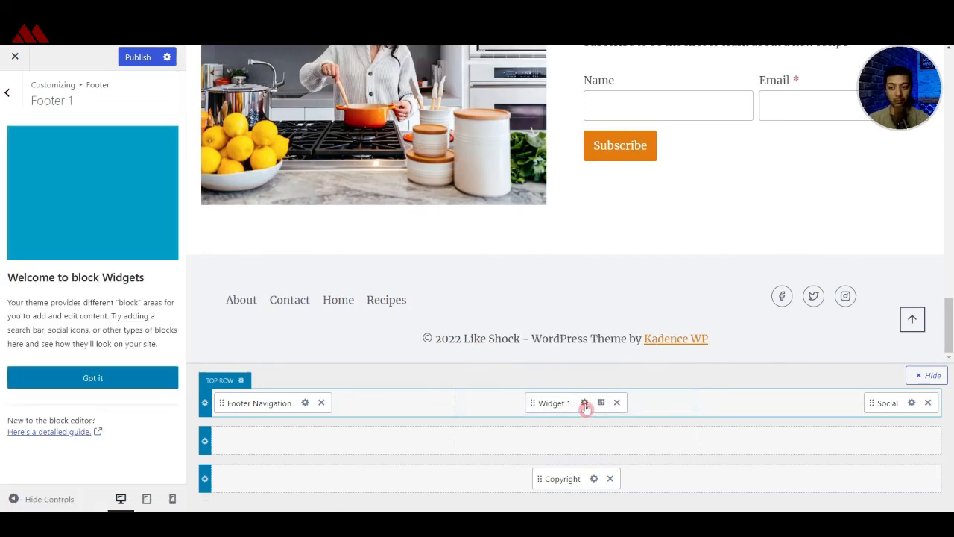